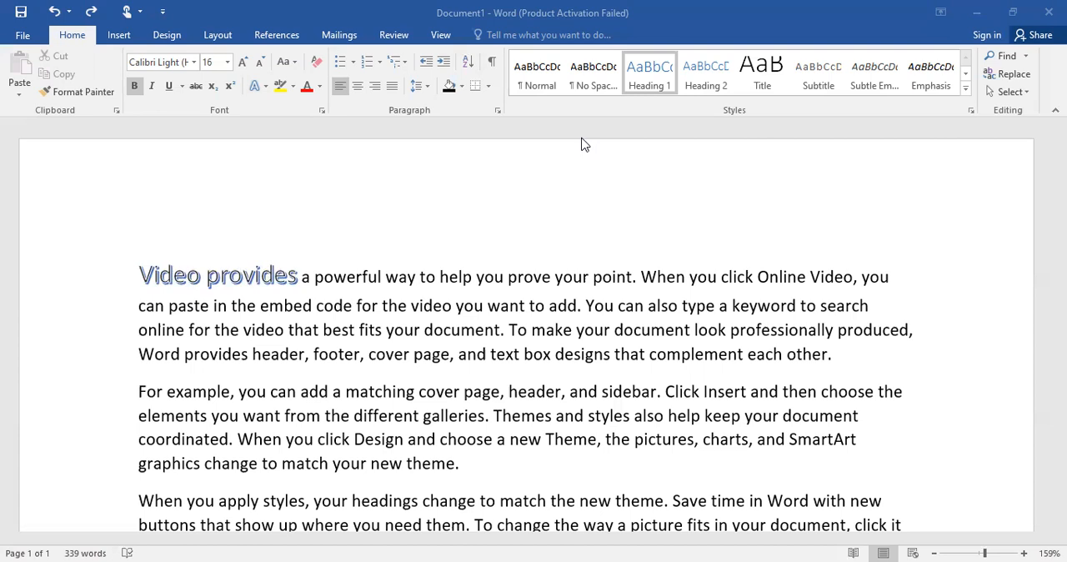
Search the document for the word "powerful"
scroll(582, 140, down, 1)
scroll(582, 140, up, 1)
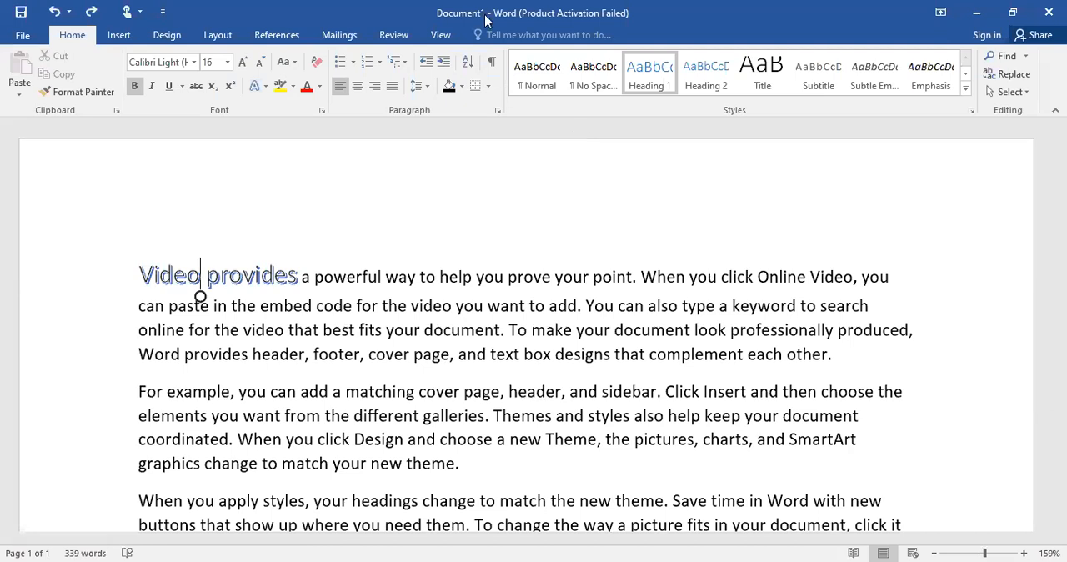
click(1014, 60)
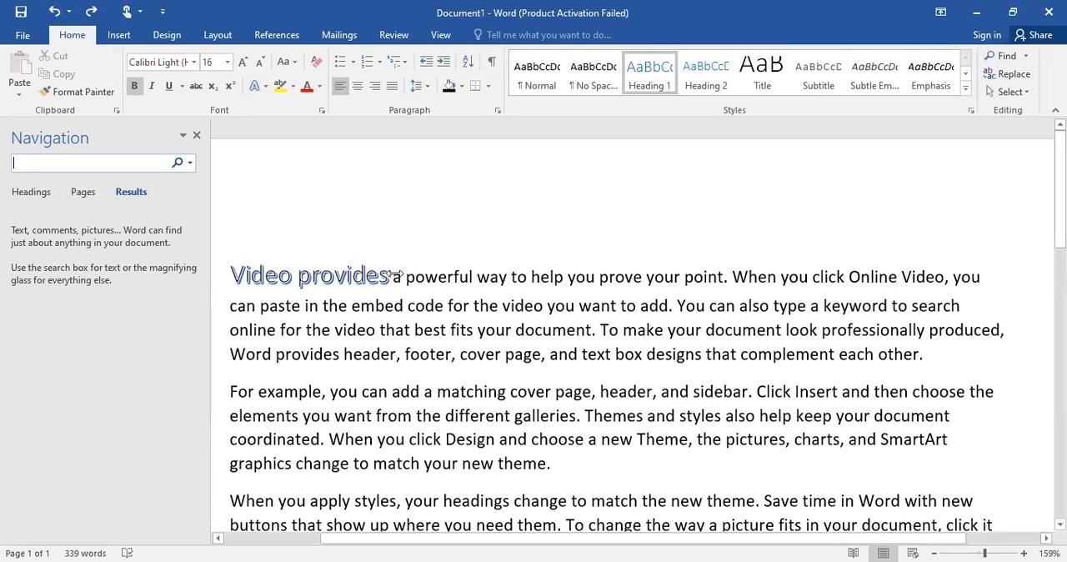
text(p)
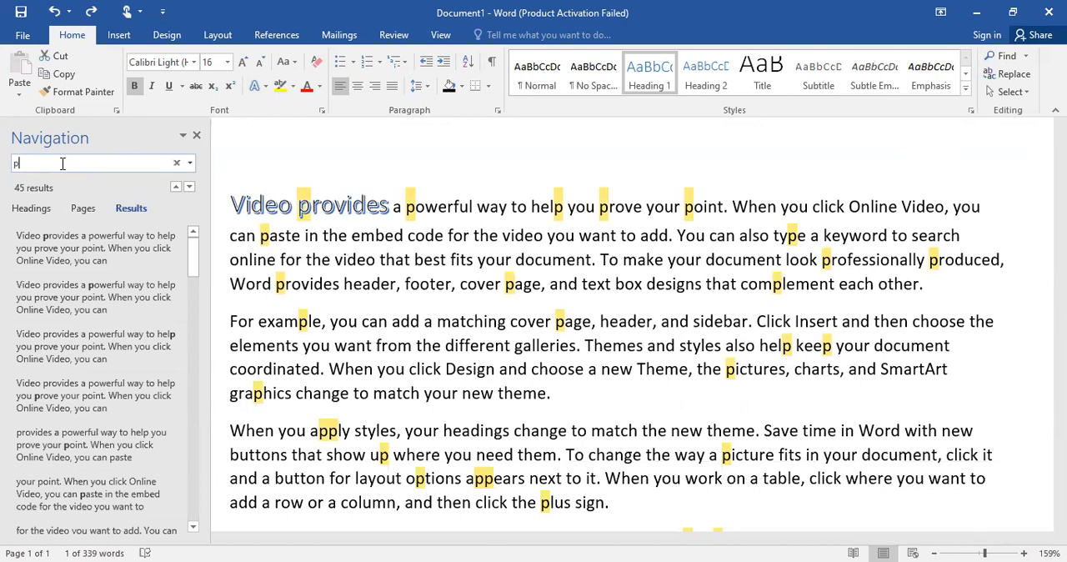
text(ower)
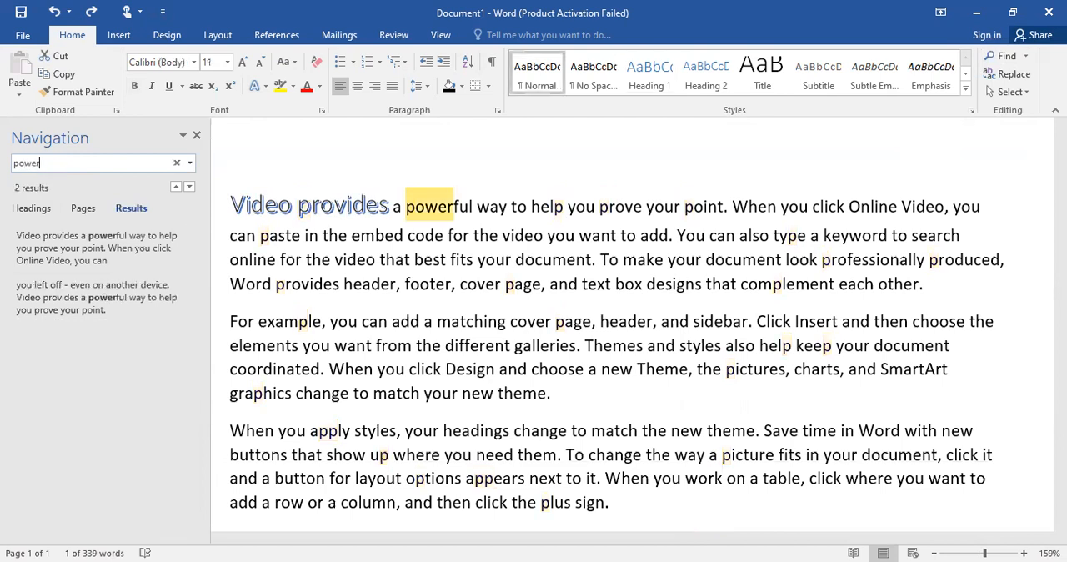
text(ful)
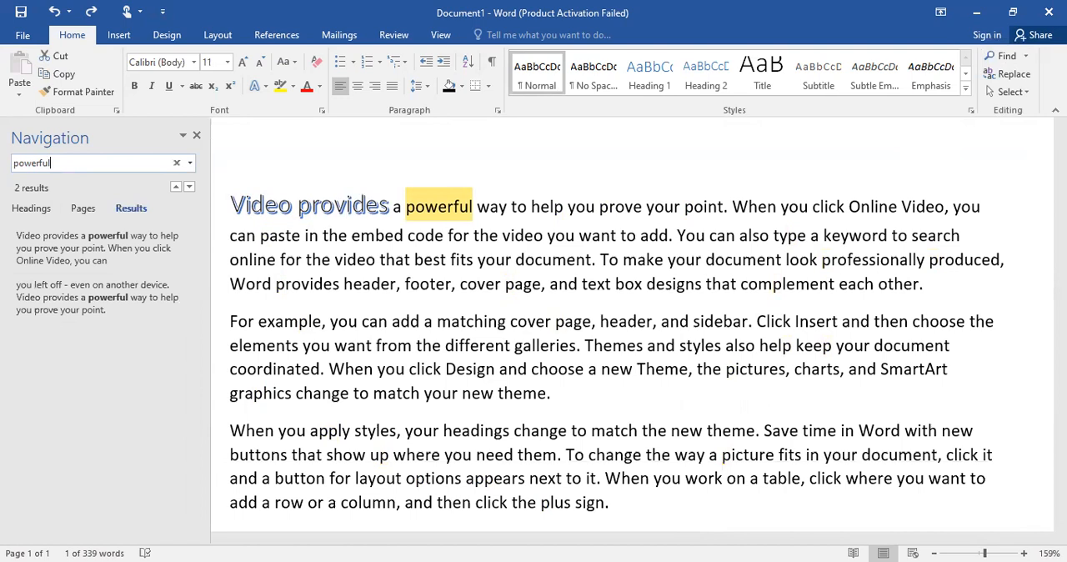
Search the document for "document" instead, look through the highlighted matches in the text, and close the search
key(BackSpace)
key(BackSpace)
key(BackSpace)
key(BackSpace)
key(BackSpace)
key(BackSpace)
key(BackSpace)
key(BackSpace)
text(docum)
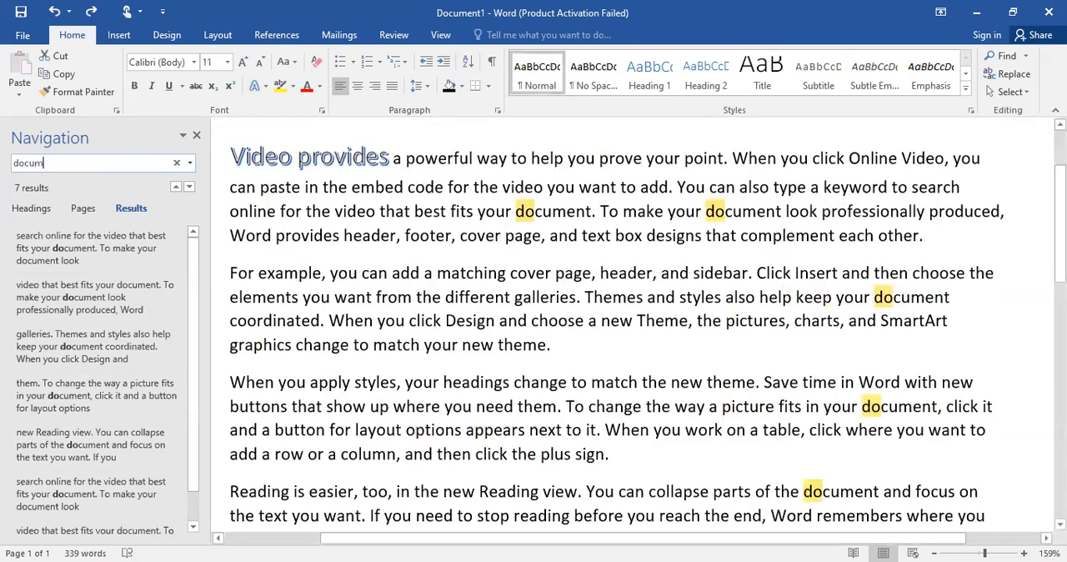
text(ent)
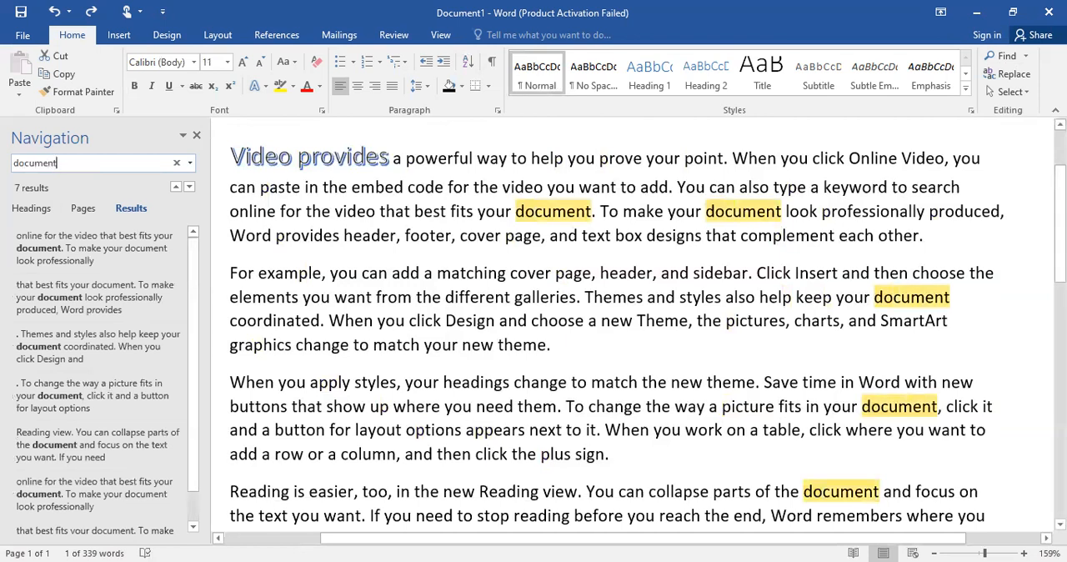
scroll(63, 163, down, 3)
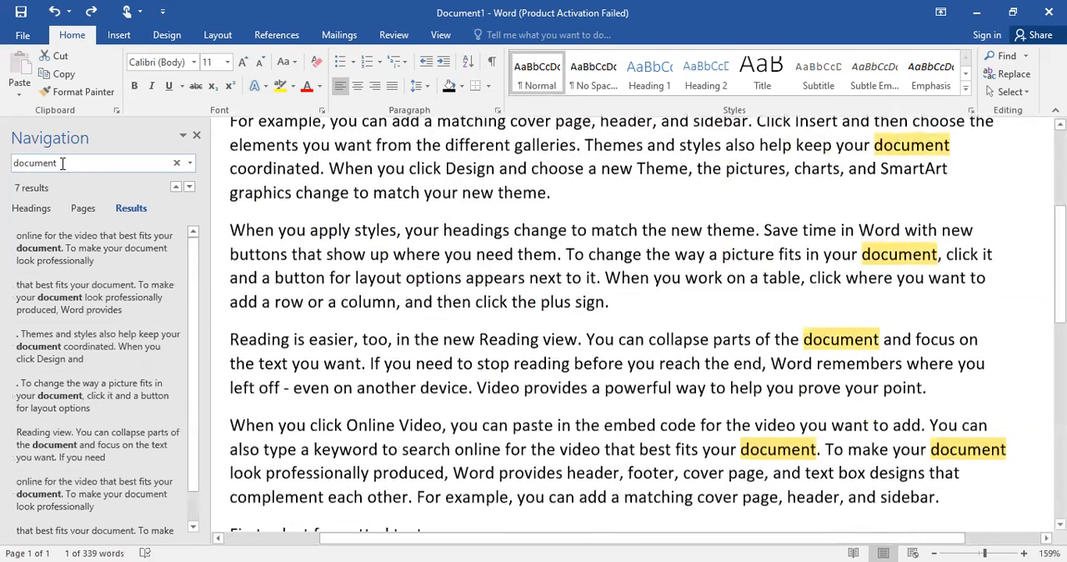
scroll(63, 163, down, 3)
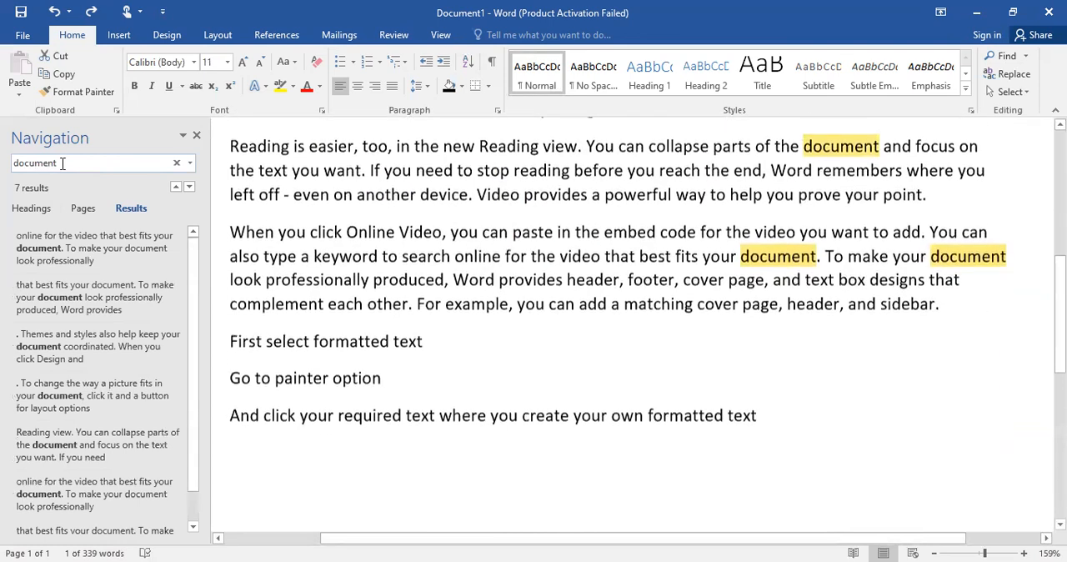
scroll(63, 163, up, 9)
scroll(63, 163, down, 1)
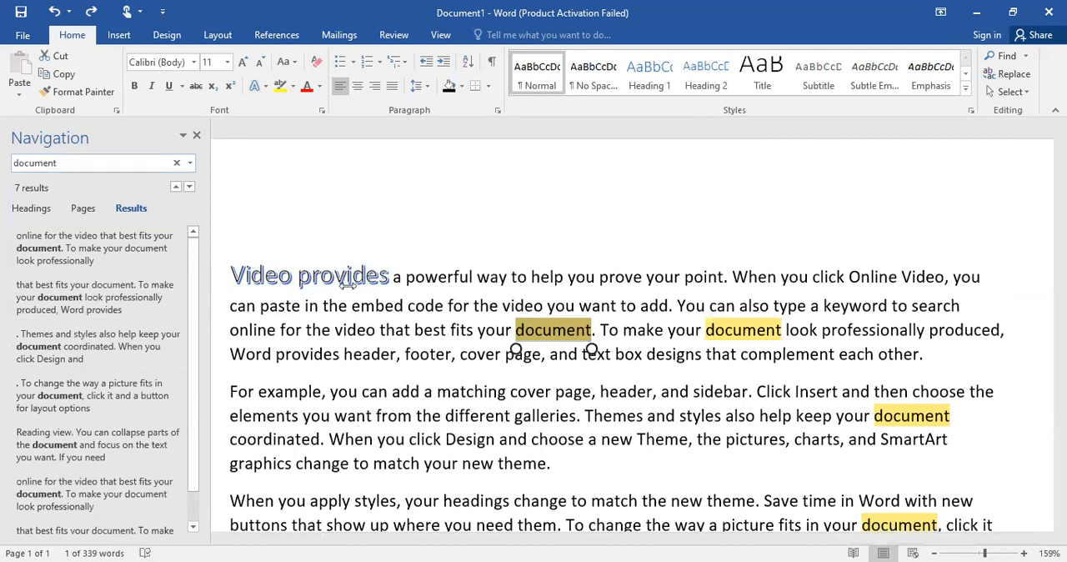
click(89, 165)
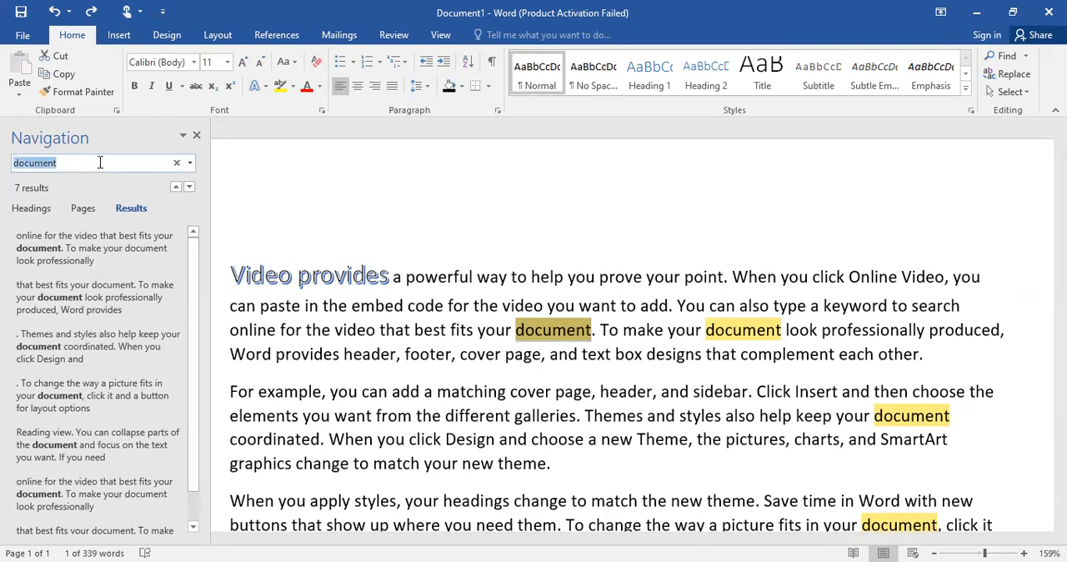
click(199, 135)
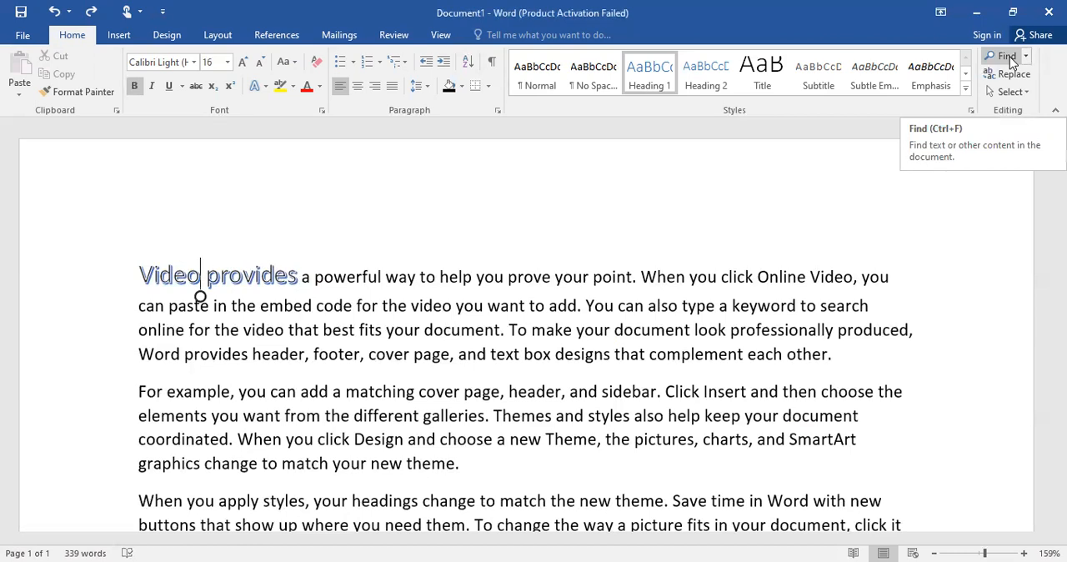
Start a new search for the word "theme" in the document and close the search when finished
click(1011, 63)
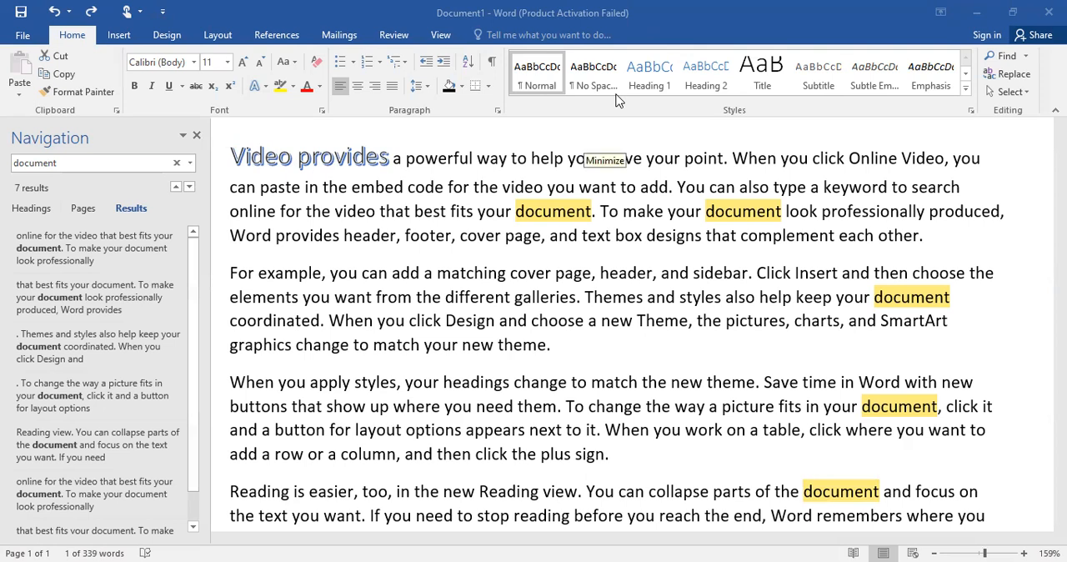
click(77, 162)
text(theme)
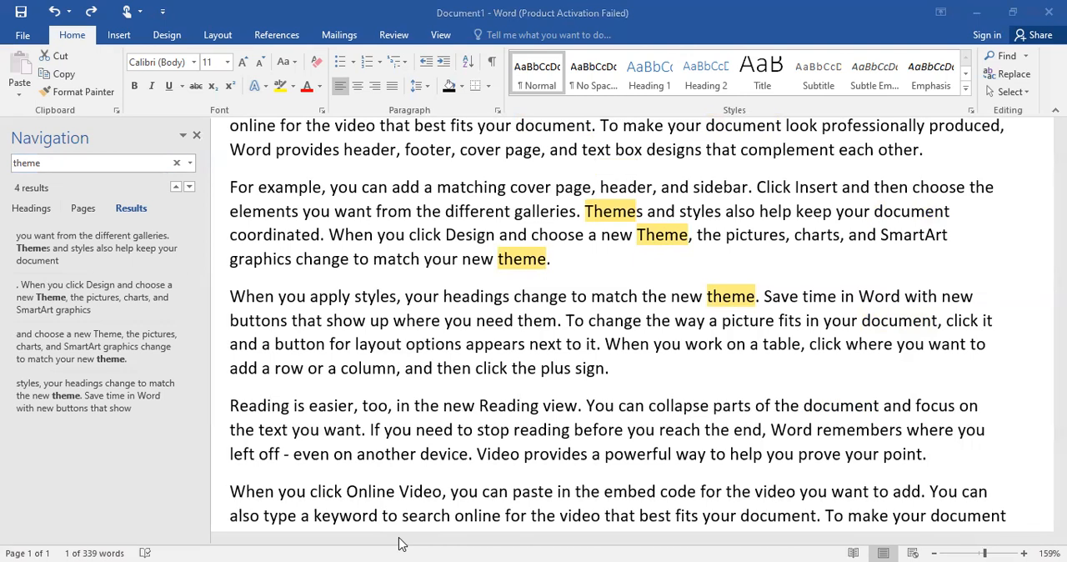
click(197, 137)
With the cursor after "Video" in the opening line, set up a replacement of "online" with "offline"
click(200, 171)
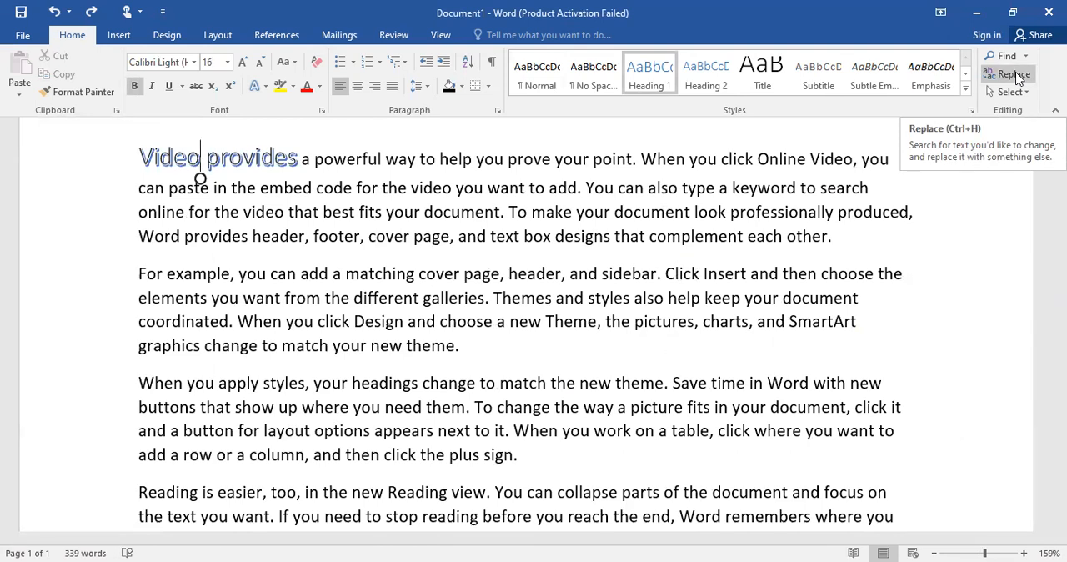
scroll(1018, 79, up, 1)
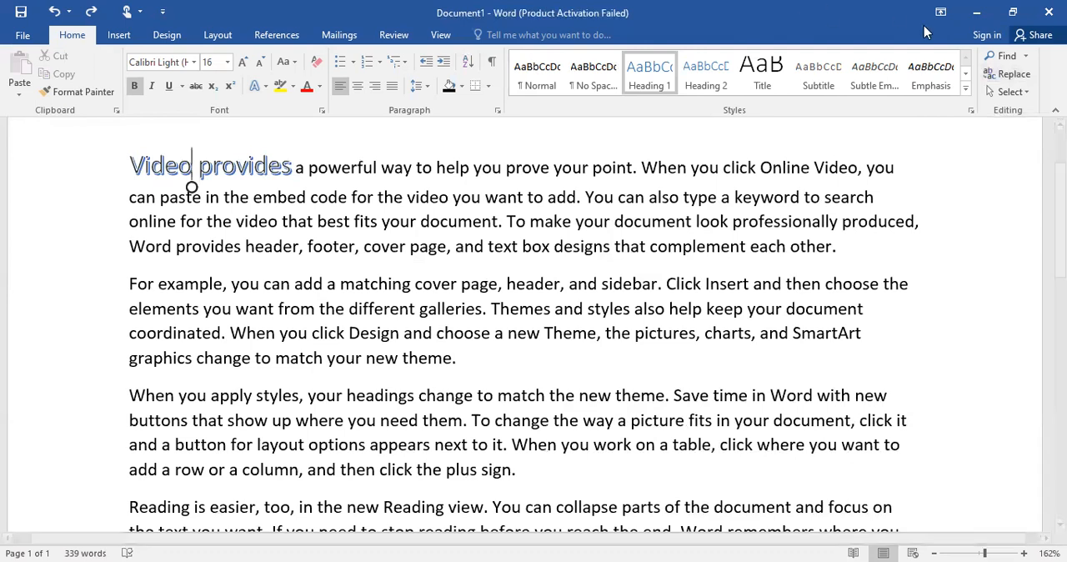
click(1004, 74)
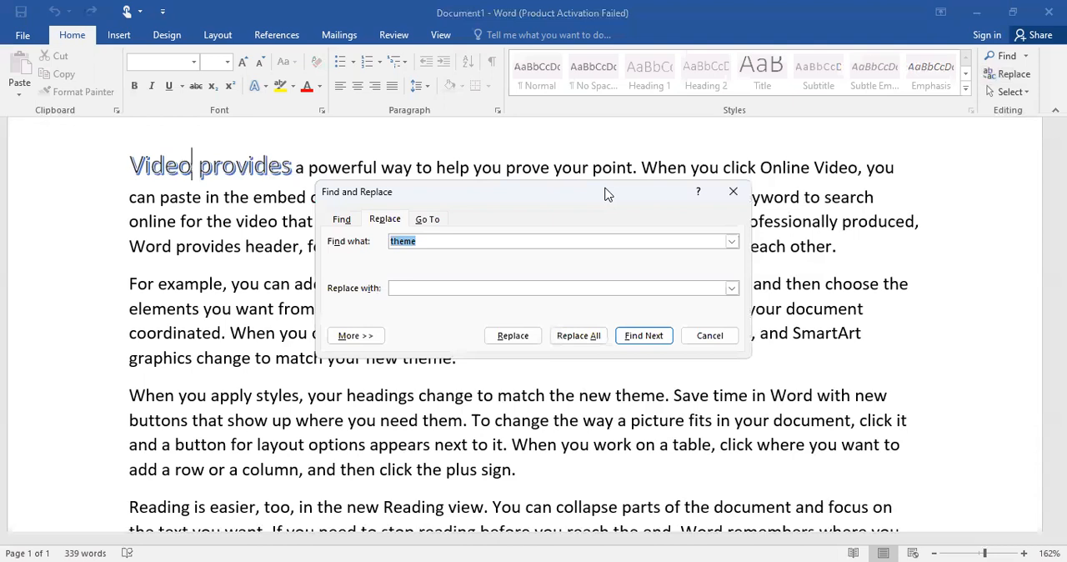
drag(606, 194, 814, 139)
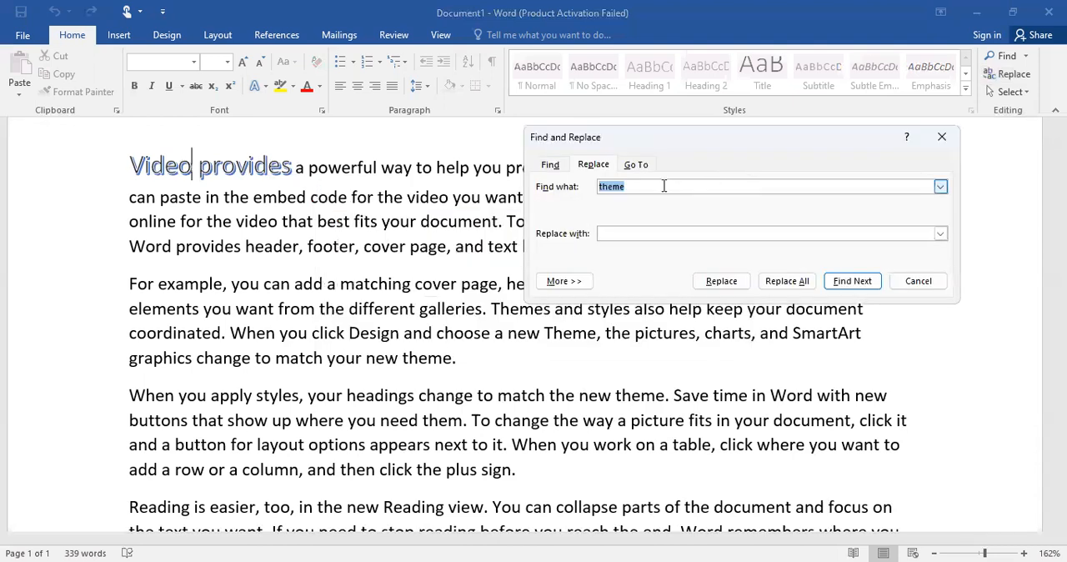
click(663, 185)
key(BackSpace)
key(BackSpace)
key(BackSpace)
key(BackSpace)
key(BackSpace)
text(online)
click(653, 231)
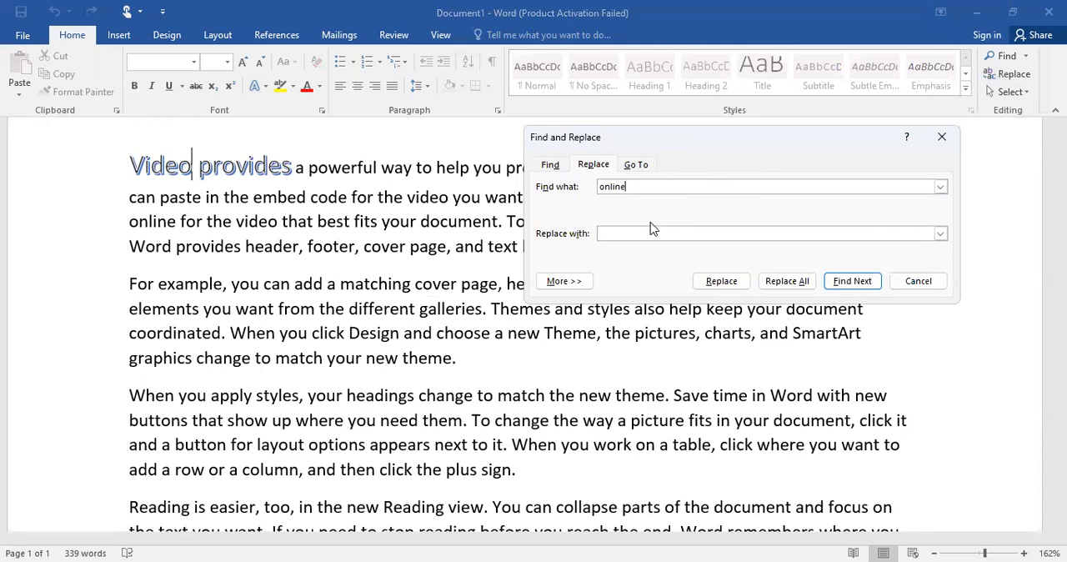
text(offline)
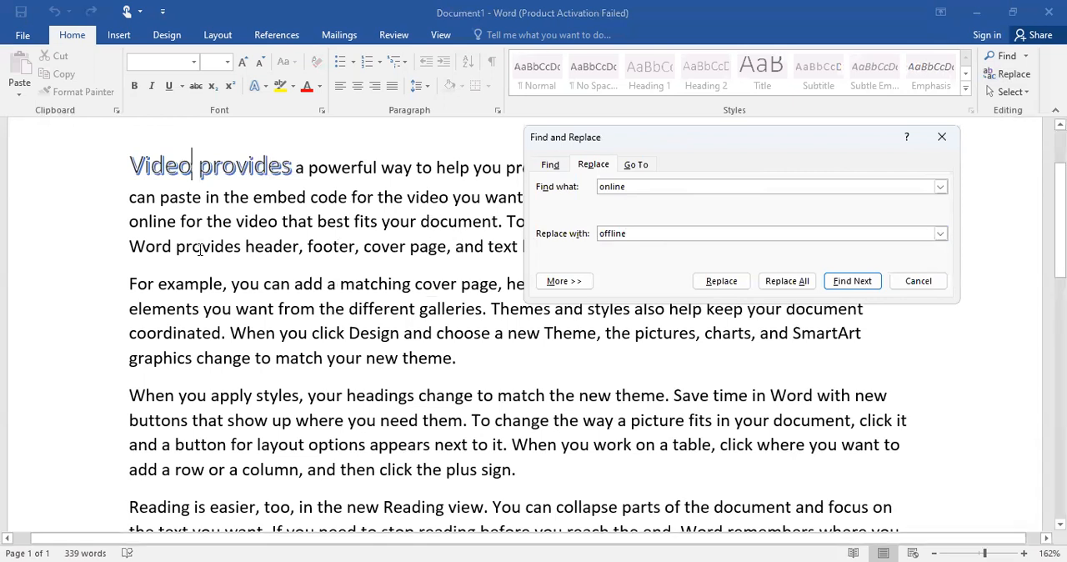
Select "online" in the first paragraph, replace only that occurrence with "offline", and close Find and Replace
scroll(200, 248, up, 7)
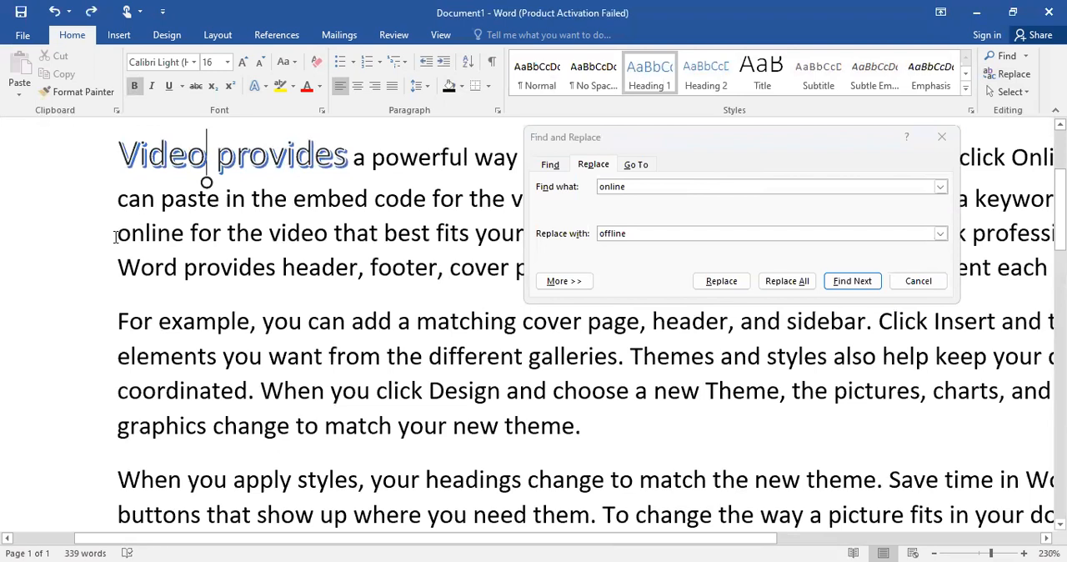
drag(114, 235, 185, 235)
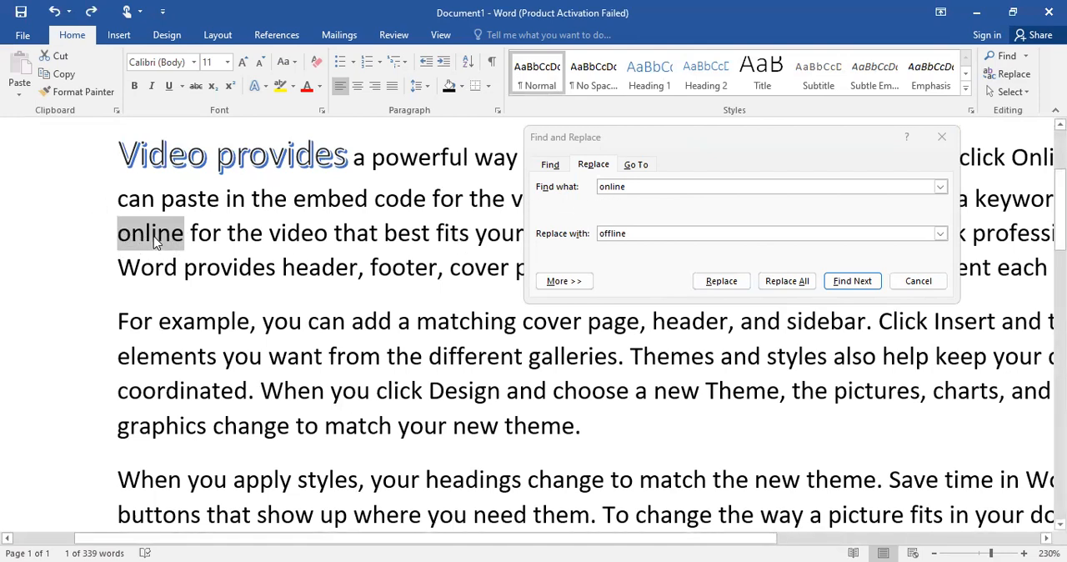
click(721, 281)
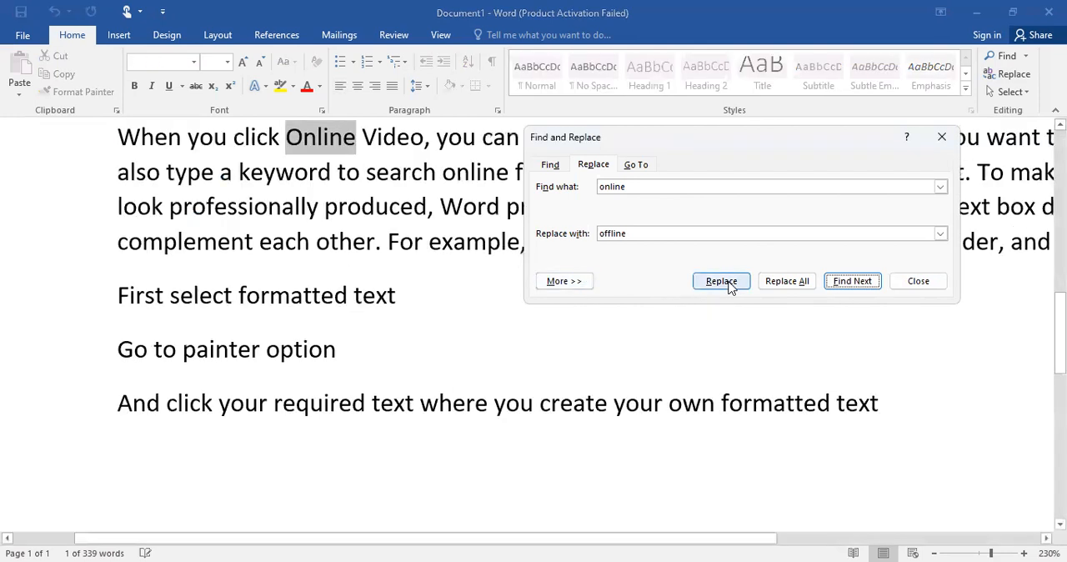
scroll(731, 288, up, 7)
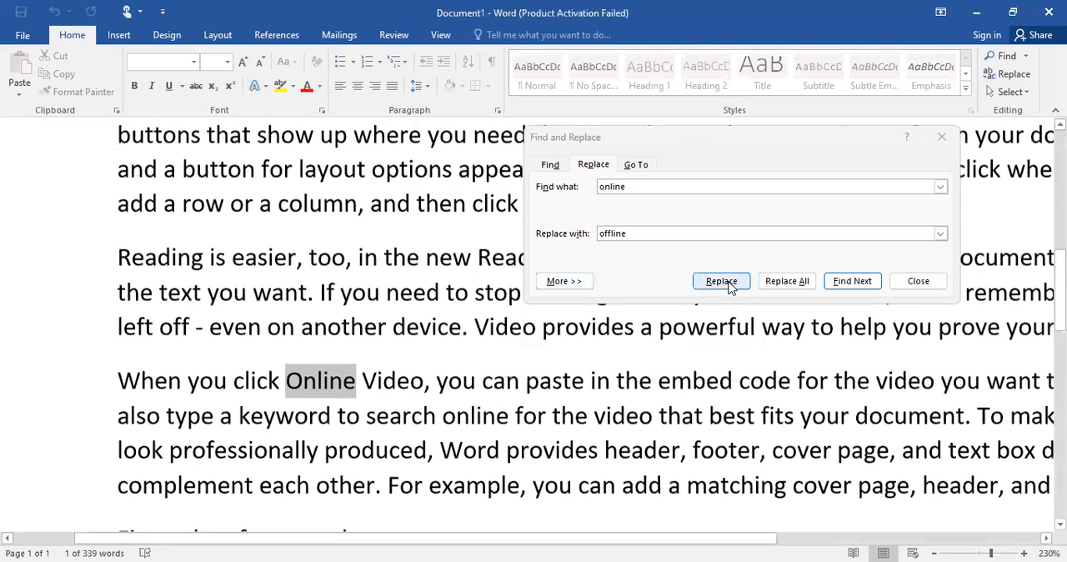
scroll(731, 288, up, 3)
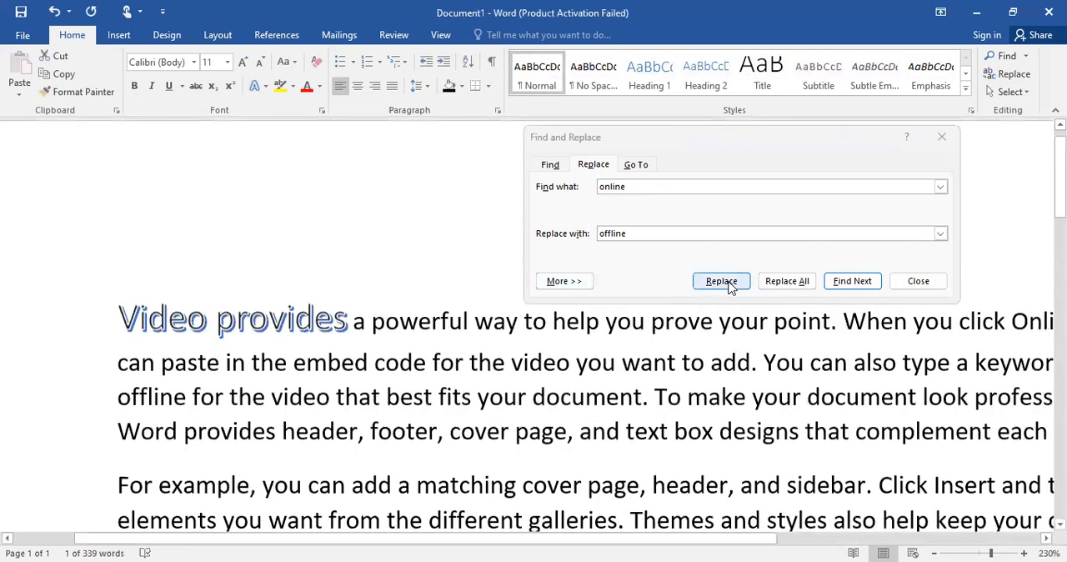
scroll(730, 287, down, 2)
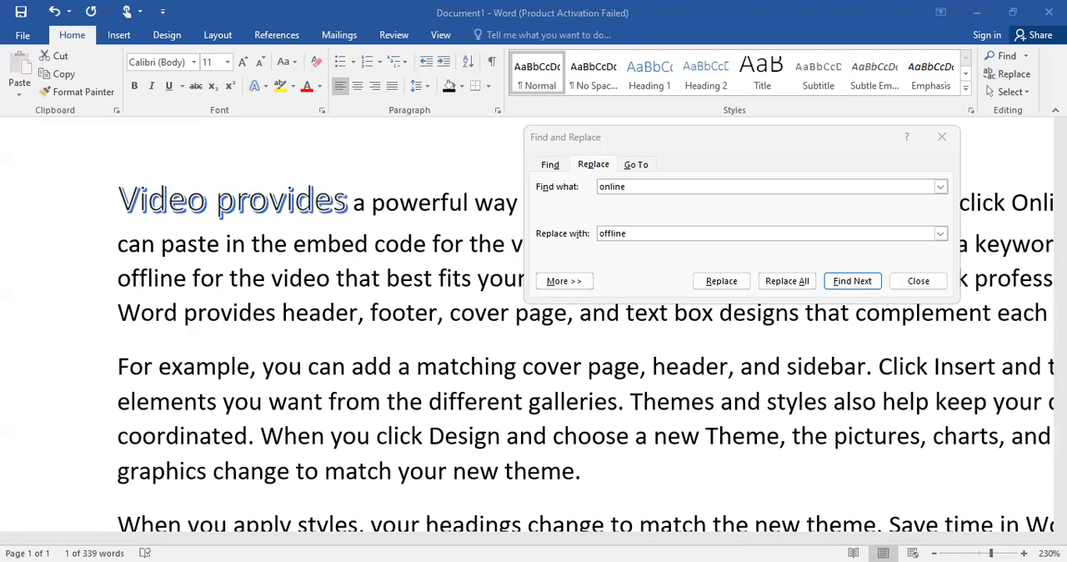
click(943, 138)
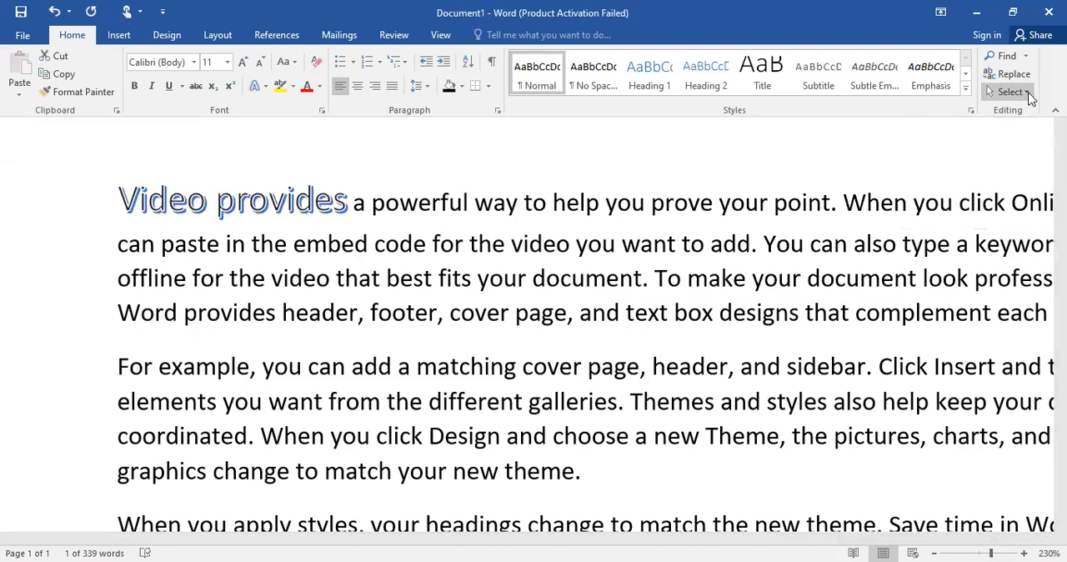
Replace all occurrences of "Online" with "offline", continuing the search from the beginning of the document
click(1027, 93)
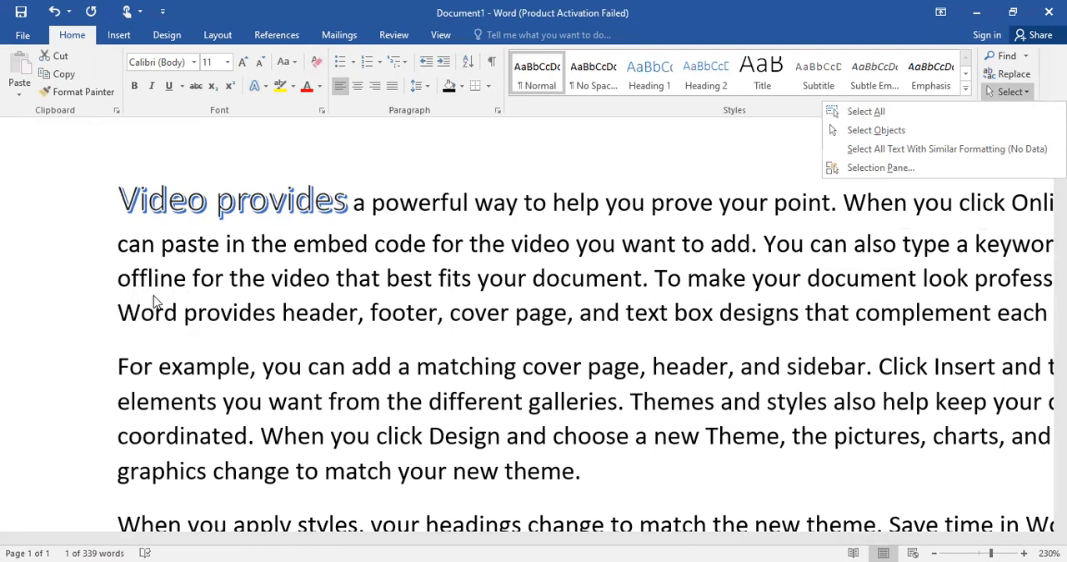
click(1029, 77)
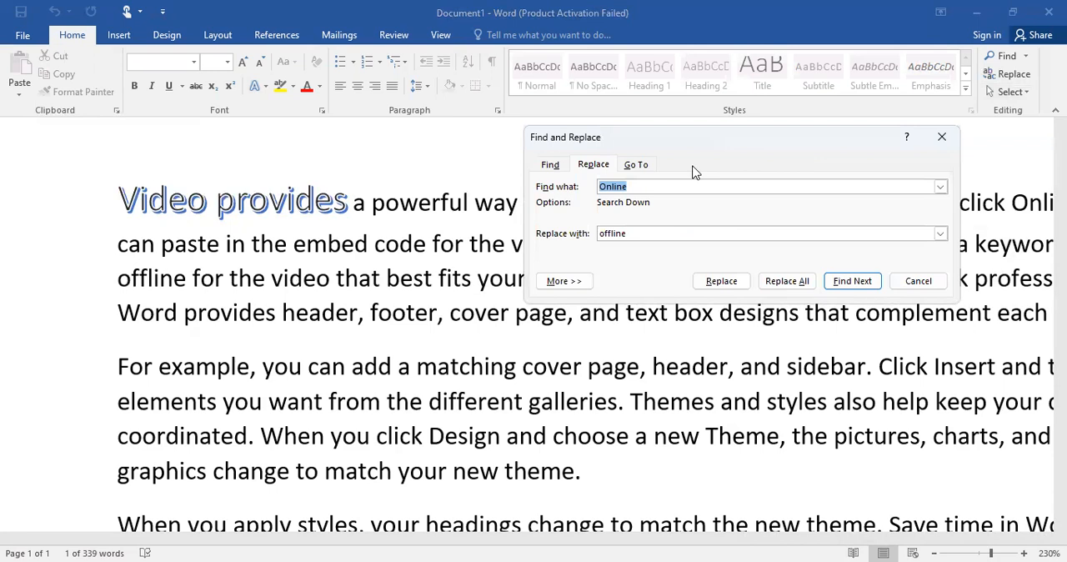
click(626, 233)
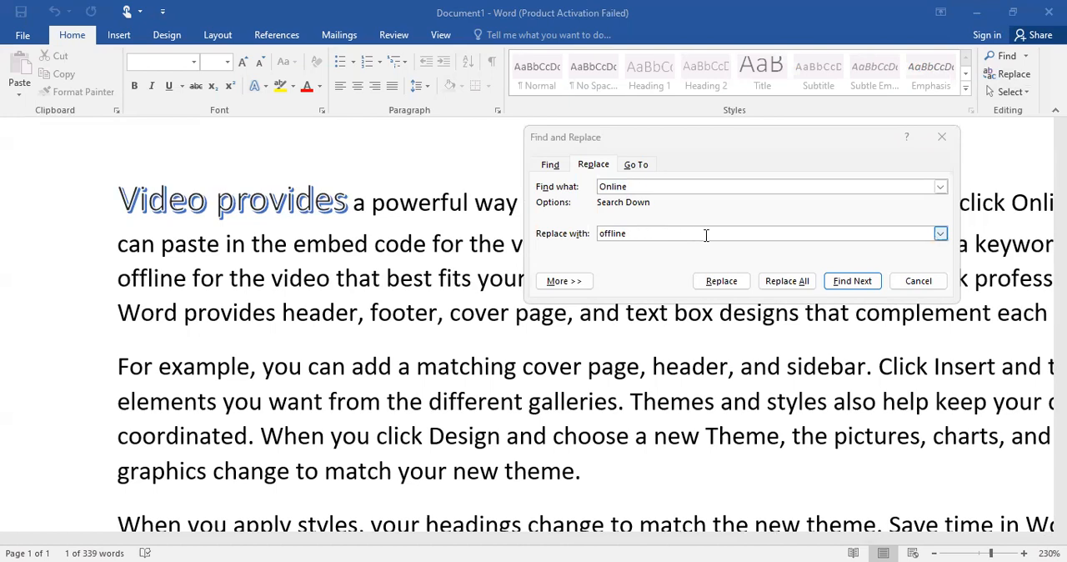
click(779, 283)
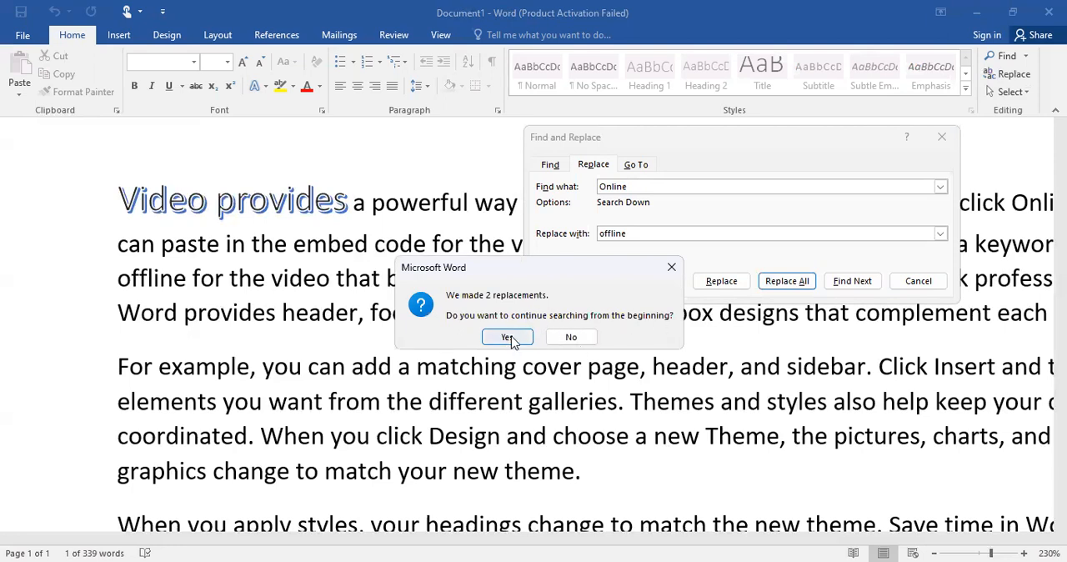
key(Return)
click(787, 282)
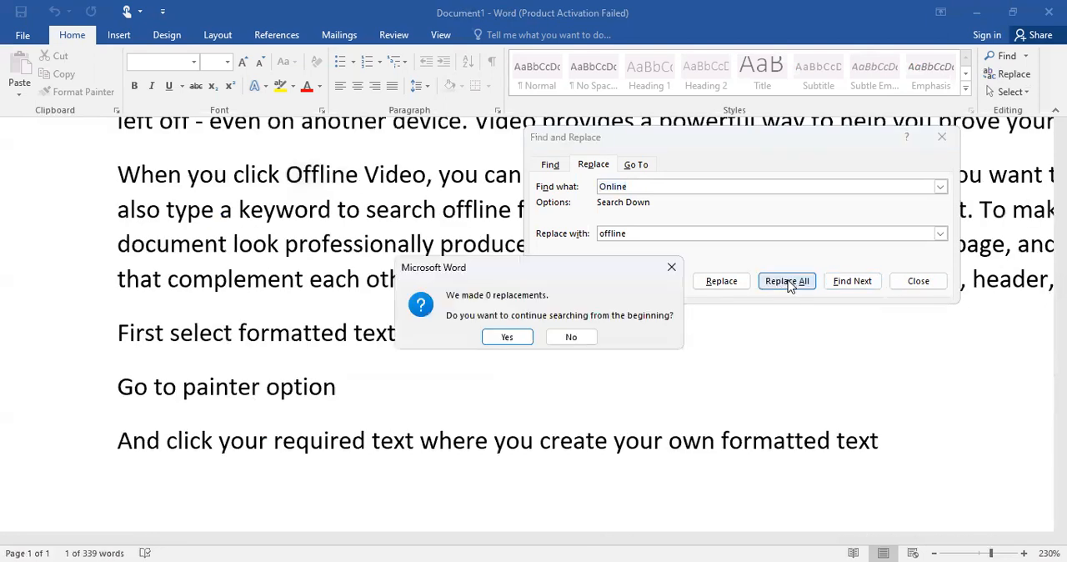
click(504, 337)
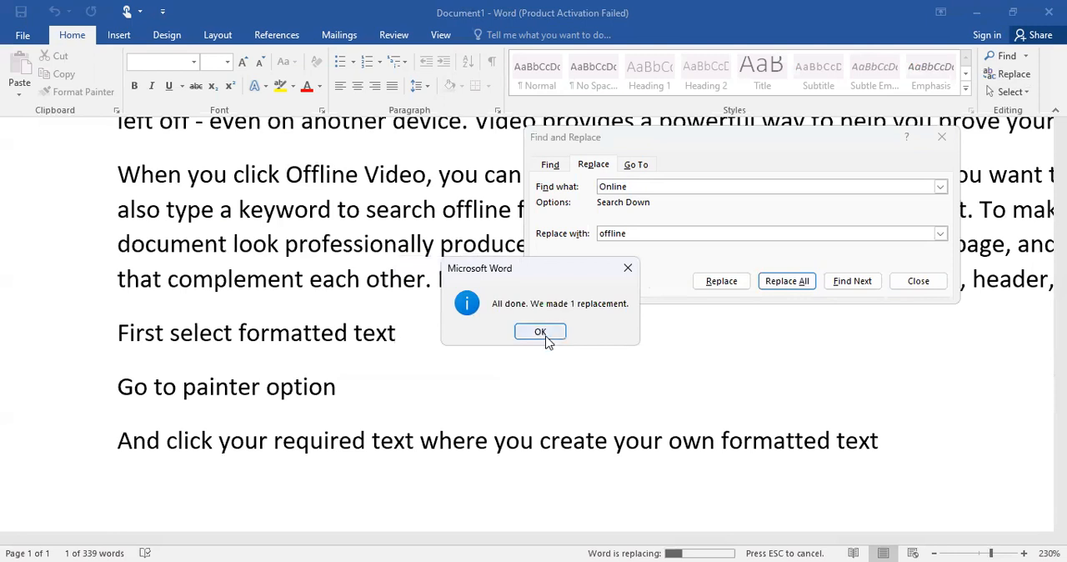
click(541, 332)
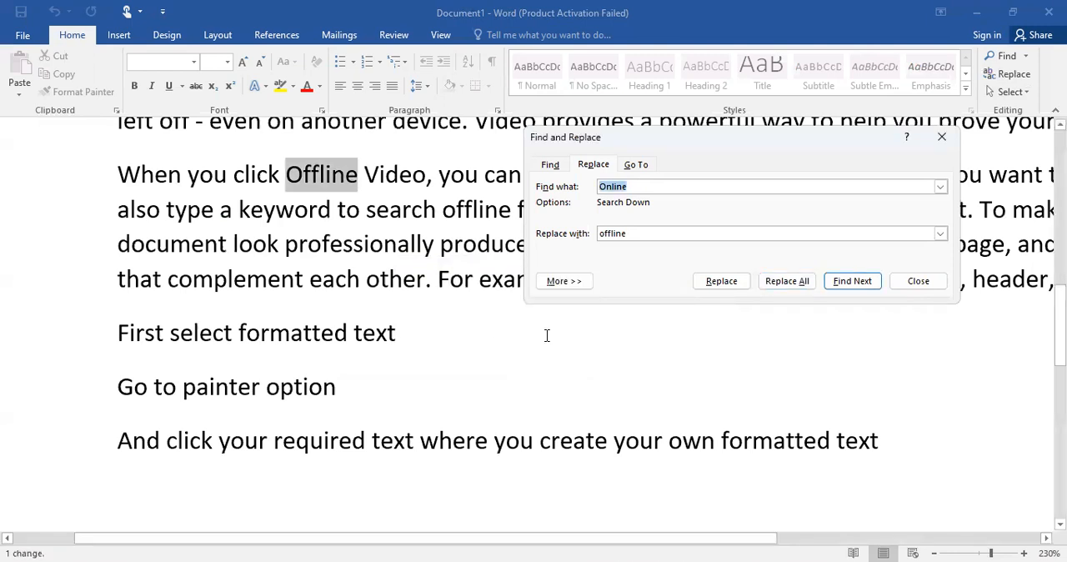
scroll(547, 335, down, 8)
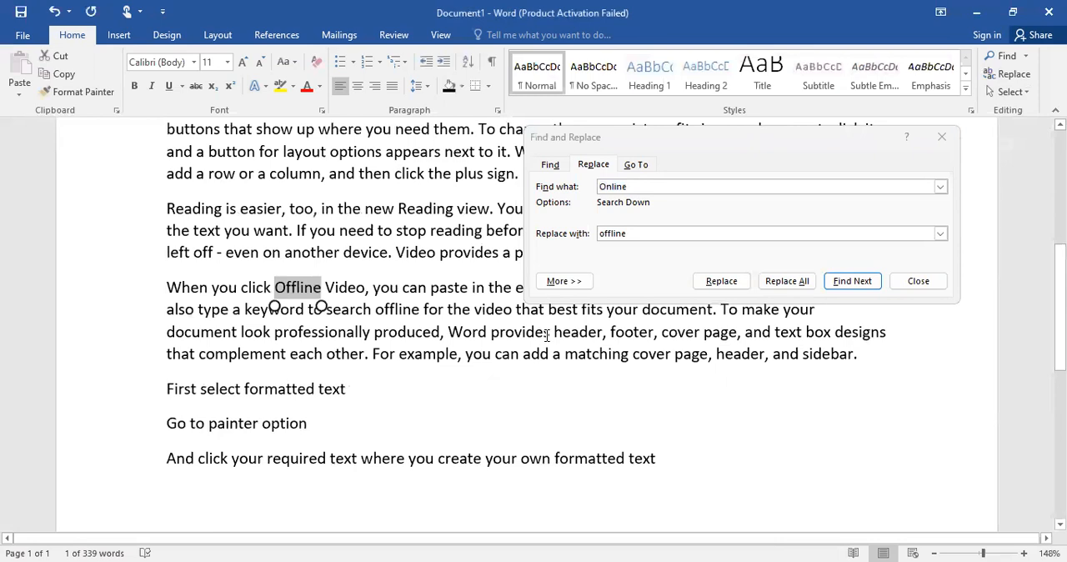
Close Find and Replace and look through the document for the words replaced with "offline"
scroll(546, 335, up, 4)
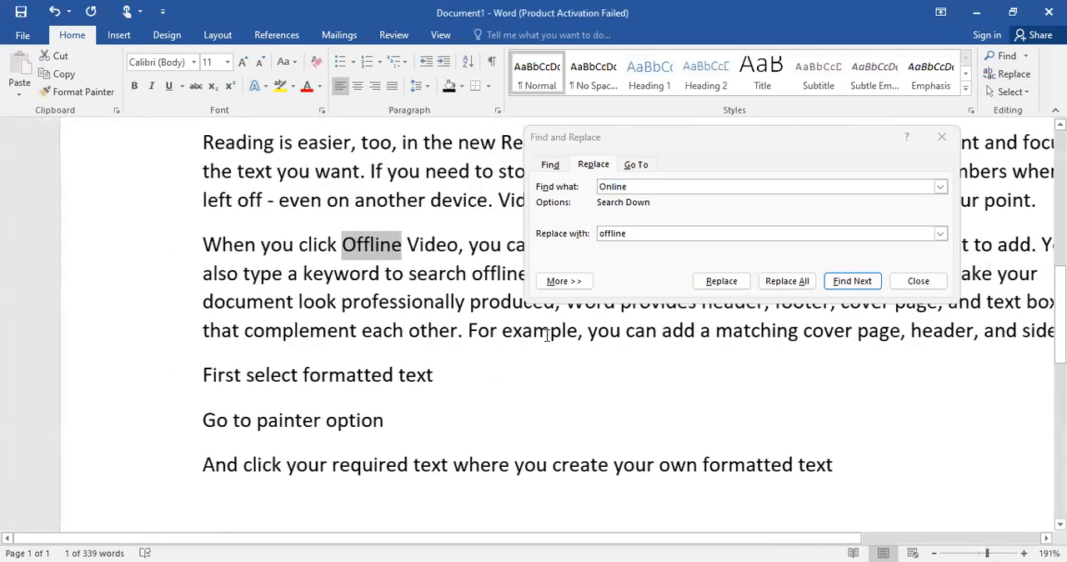
click(940, 136)
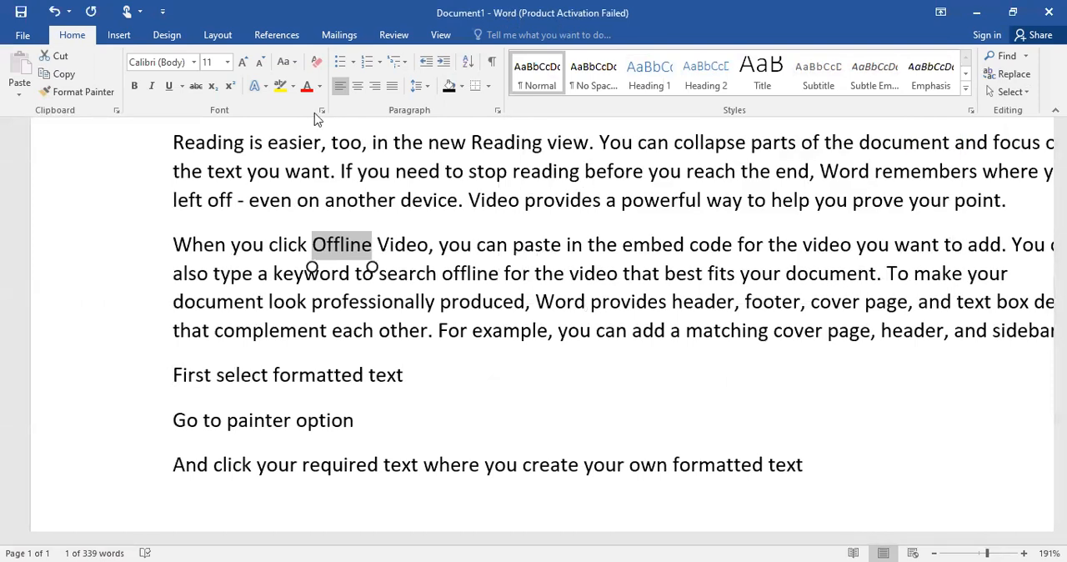
scroll(316, 119, up, 13)
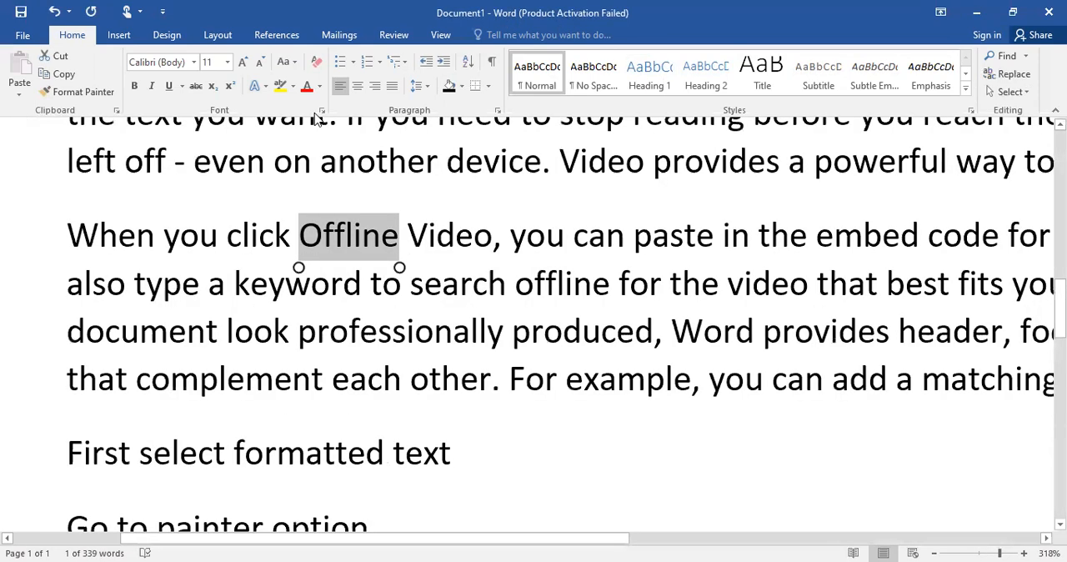
scroll(317, 117, up, 10)
scroll(316, 119, up, 3)
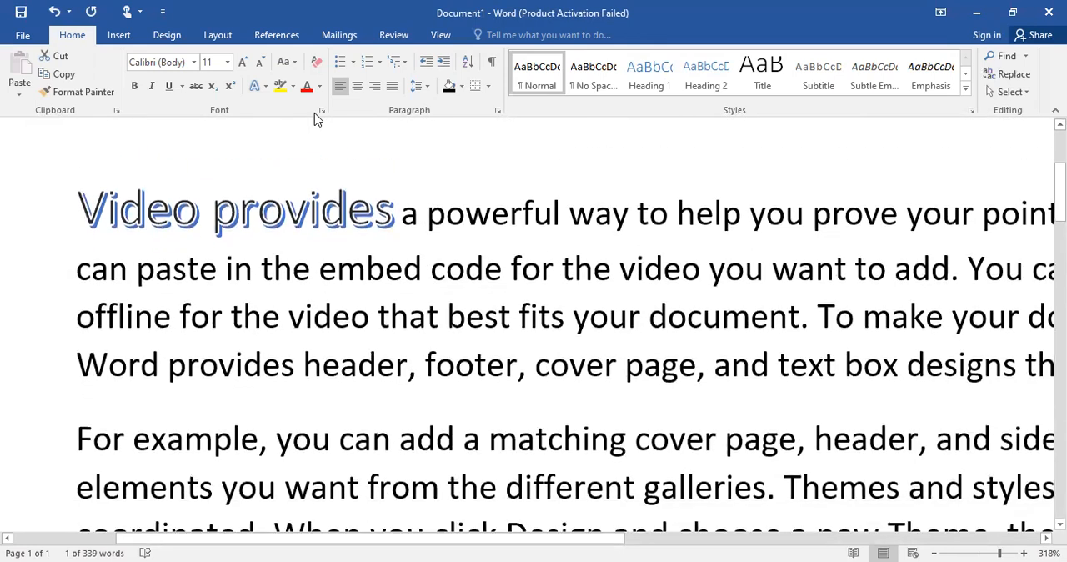
scroll(314, 112, up, 18)
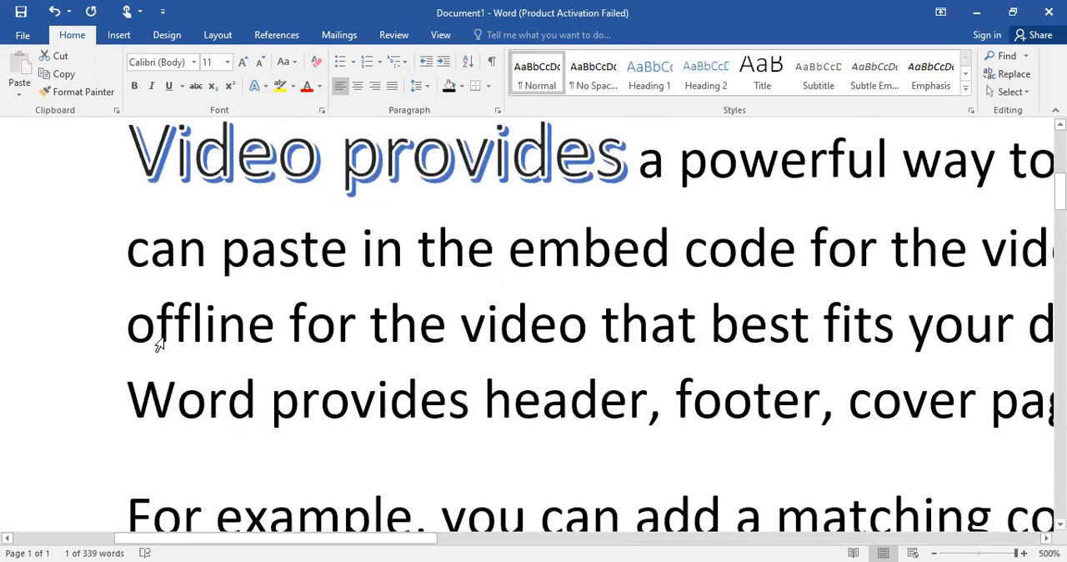
scroll(292, 314, down, 20)
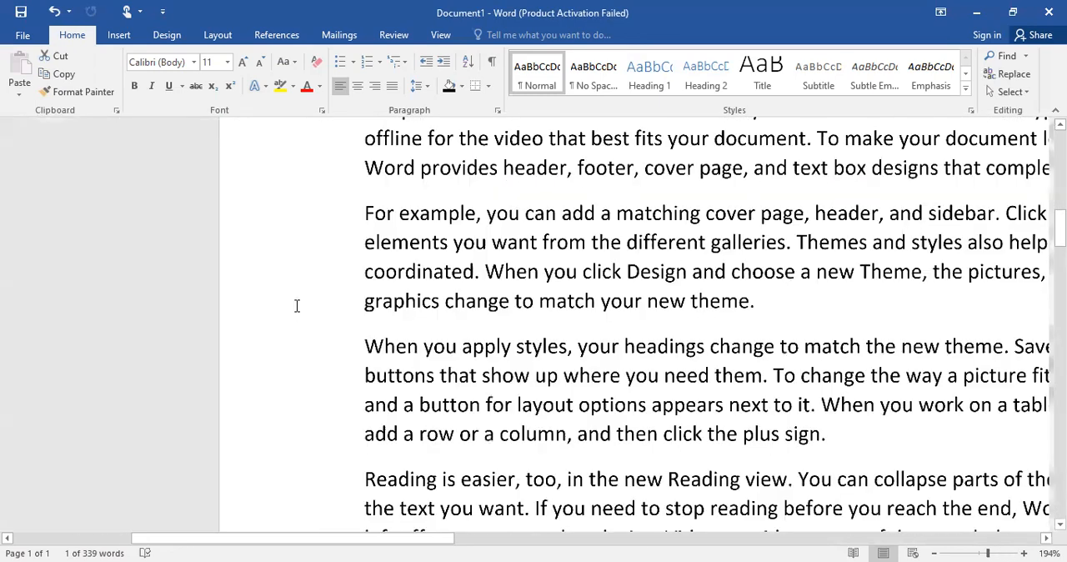
scroll(296, 306, down, 3)
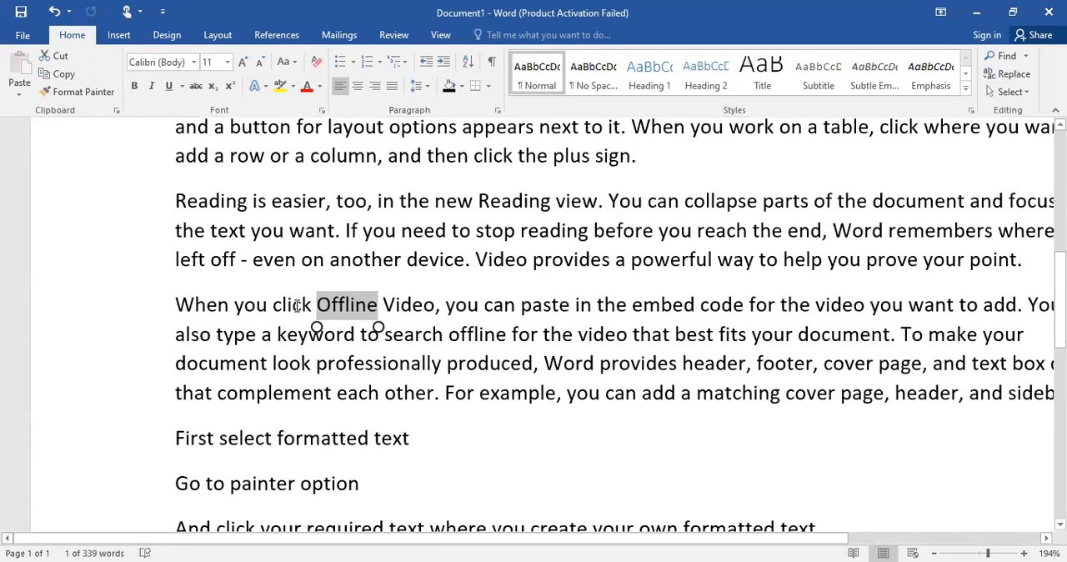
scroll(296, 306, down, 3)
scroll(296, 306, up, 3)
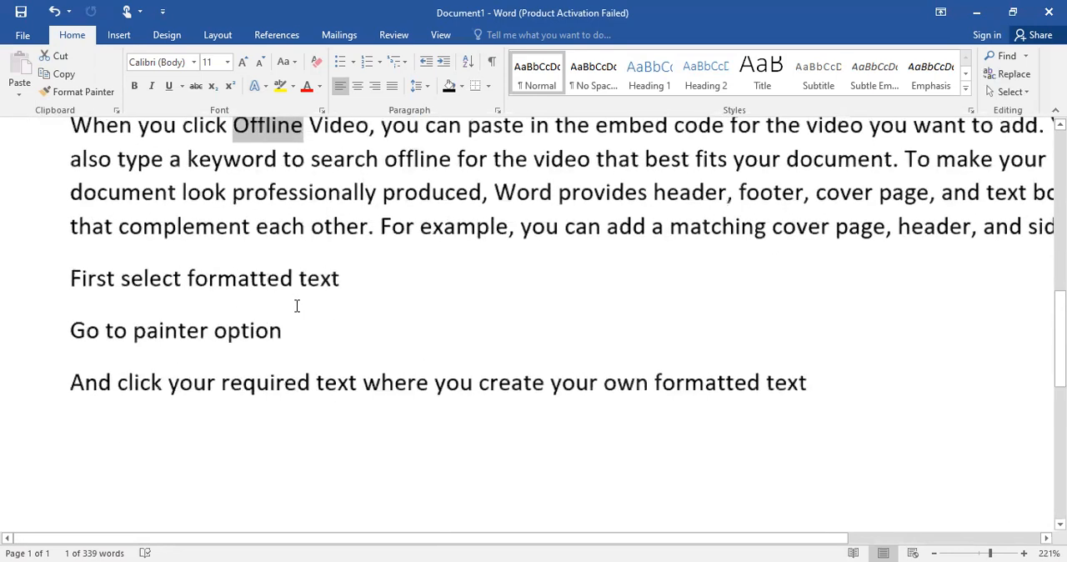
scroll(295, 306, down, 2)
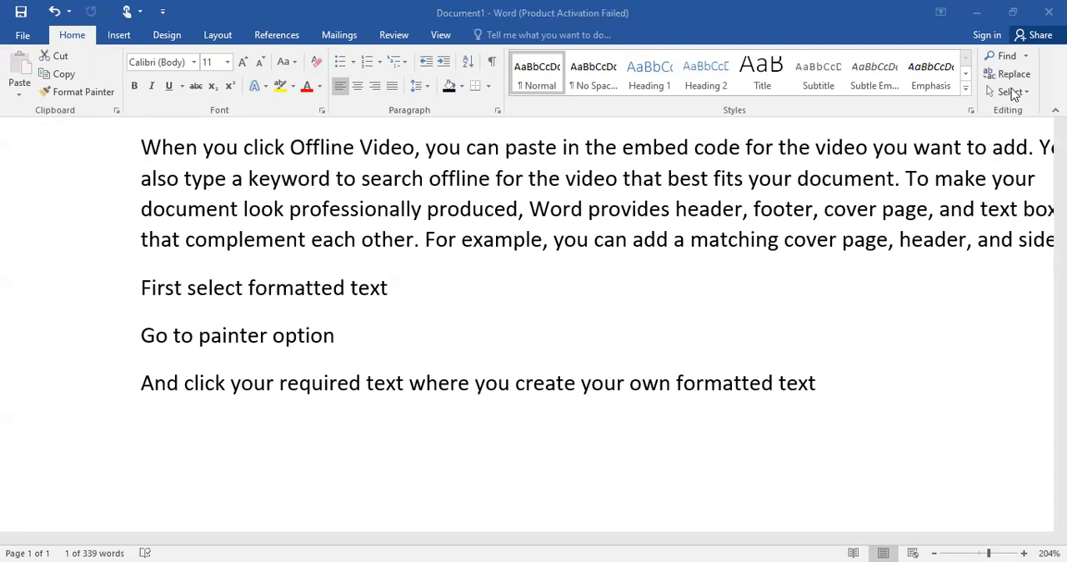
Select all the text in the document, check how far the selection extends, and clear it
click(1012, 93)
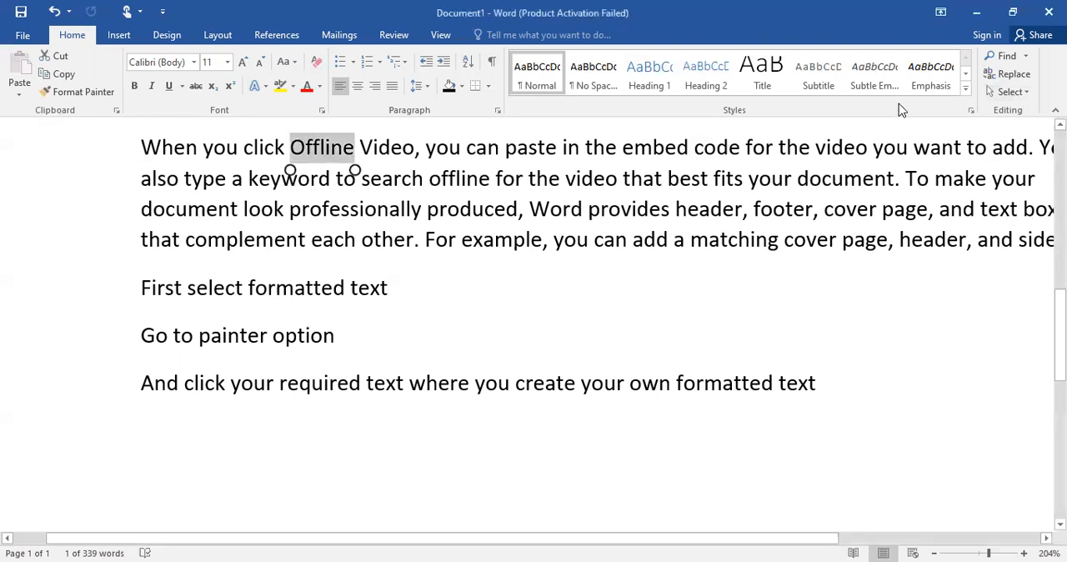
click(1021, 91)
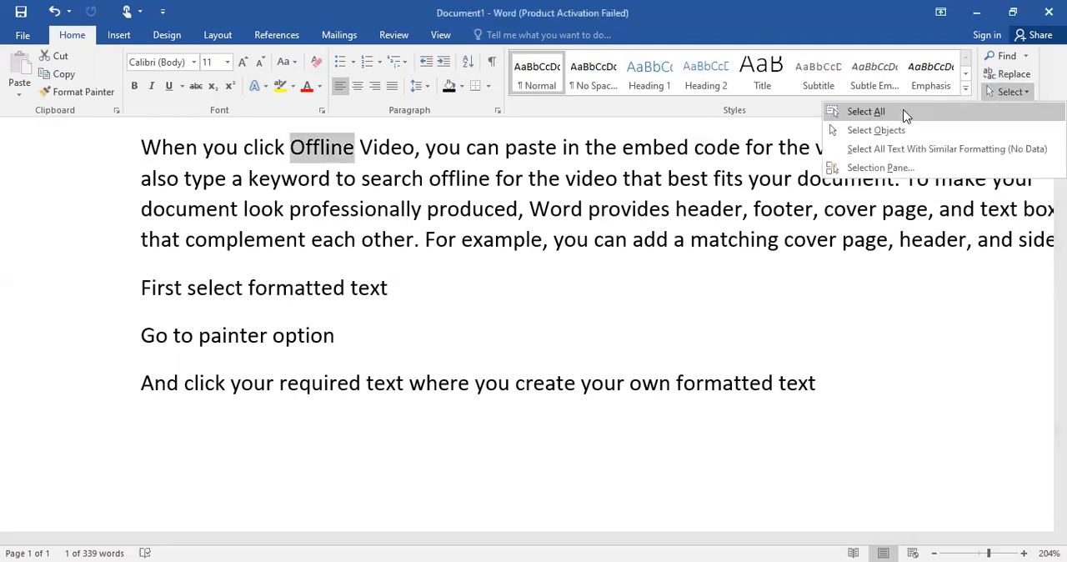
click(901, 115)
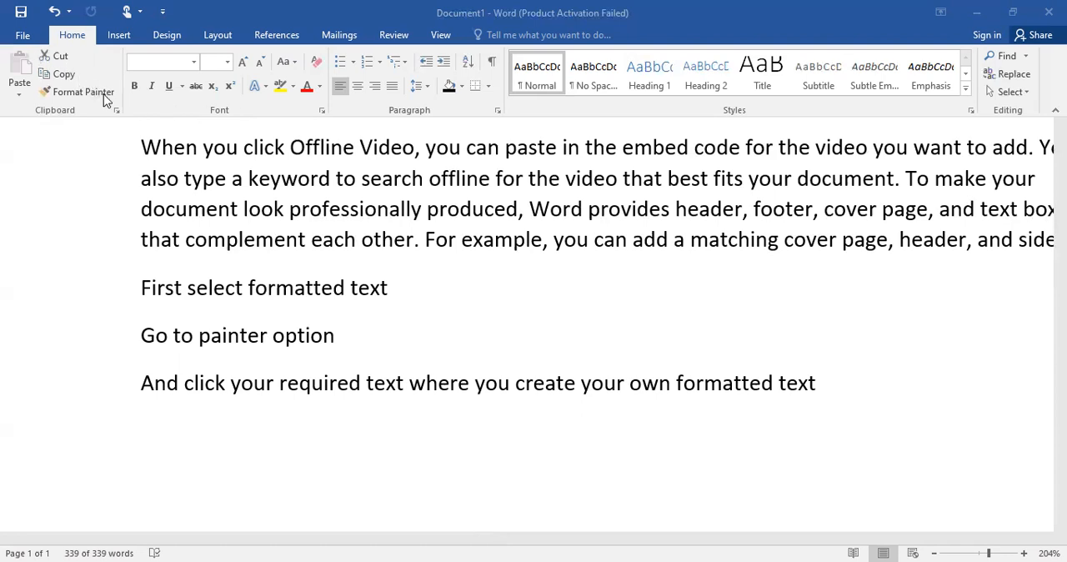
scroll(103, 100, up, 1)
scroll(104, 100, down, 7)
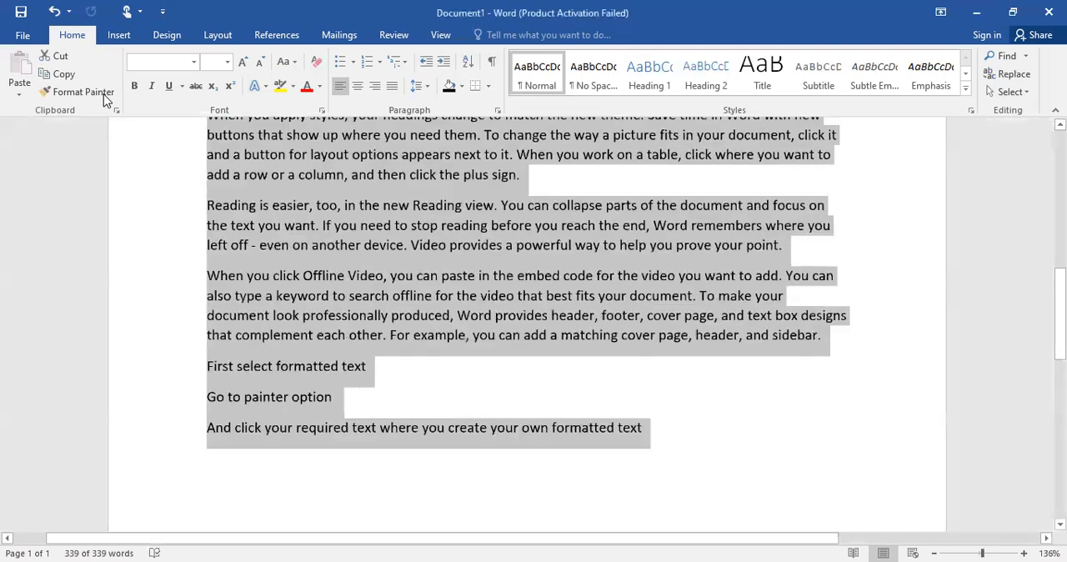
scroll(103, 100, up, 1)
scroll(104, 100, up, 2)
scroll(103, 100, up, 4)
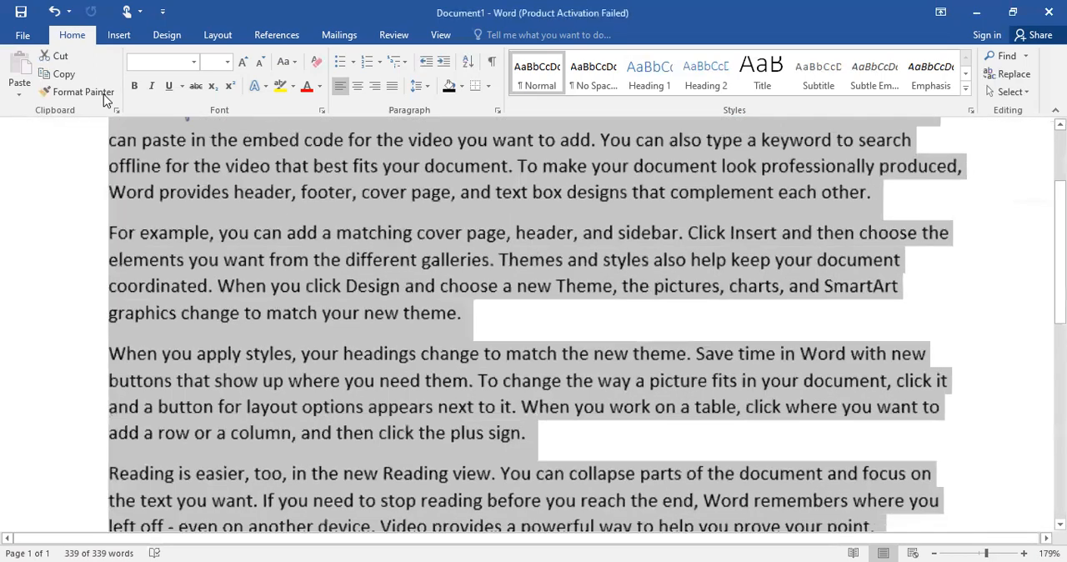
scroll(103, 100, up, 2)
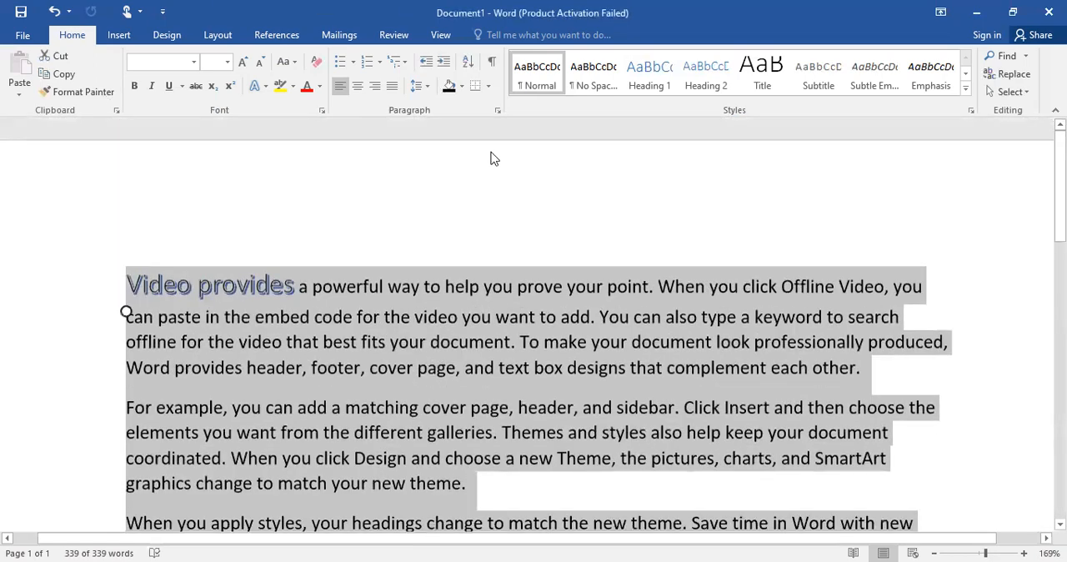
click(492, 172)
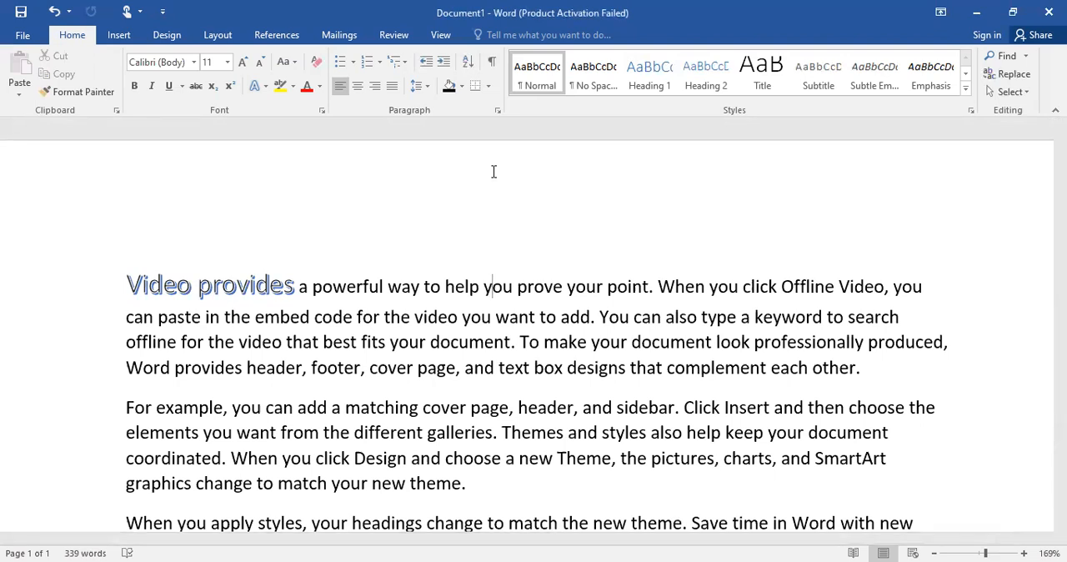
click(79, 91)
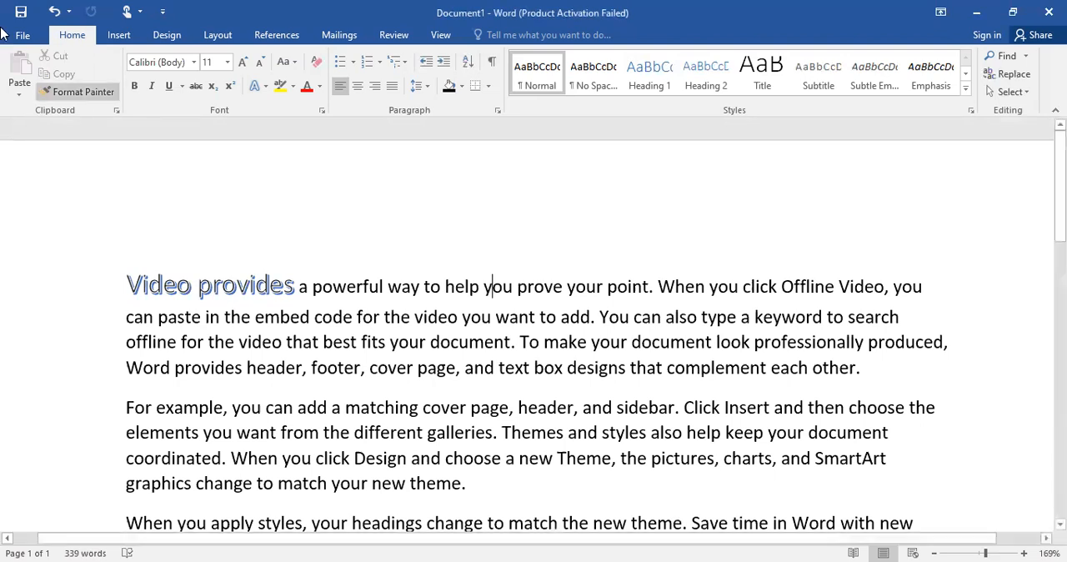
key(Escape)
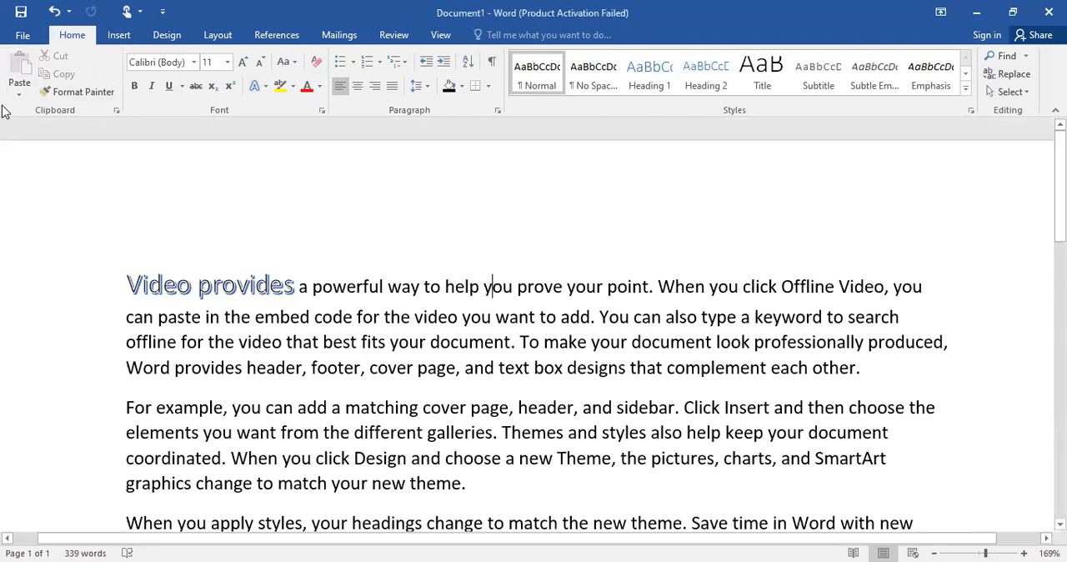
click(76, 92)
click(291, 198)
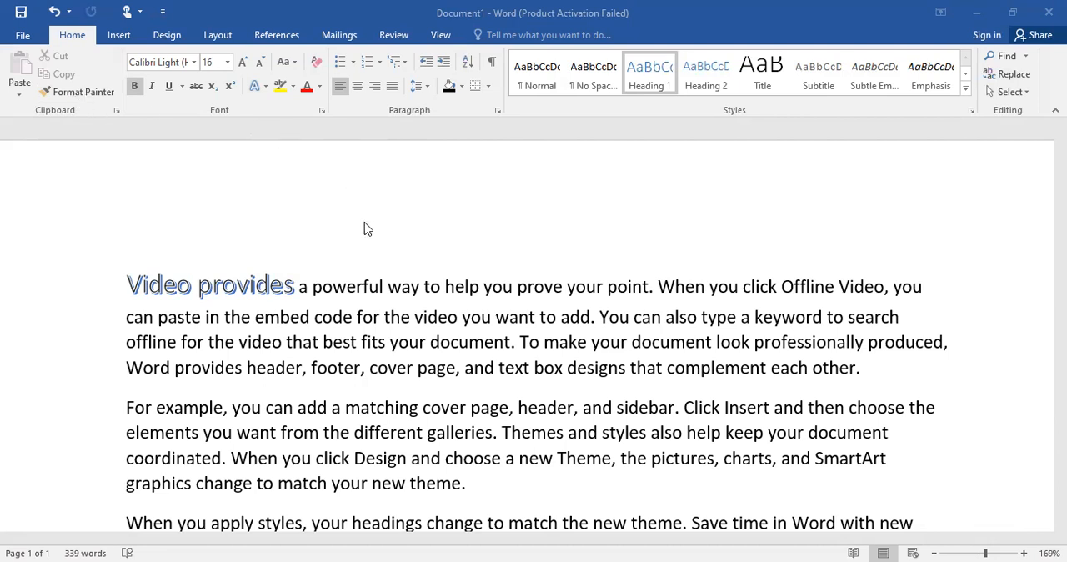
ctrl+scroll(373, 239, up, 3)
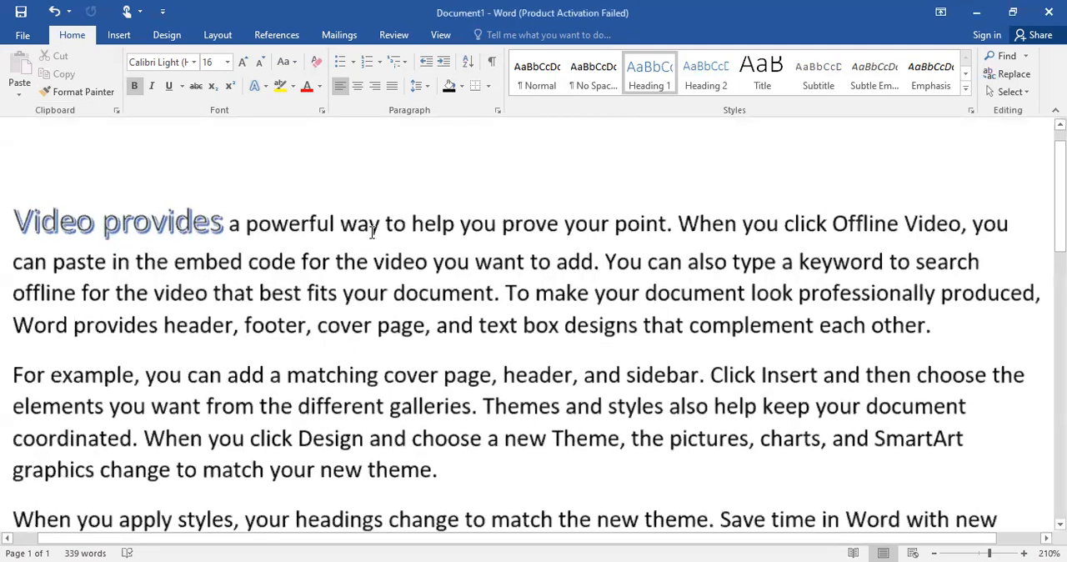
ctrl+scroll(371, 233, down, 1)
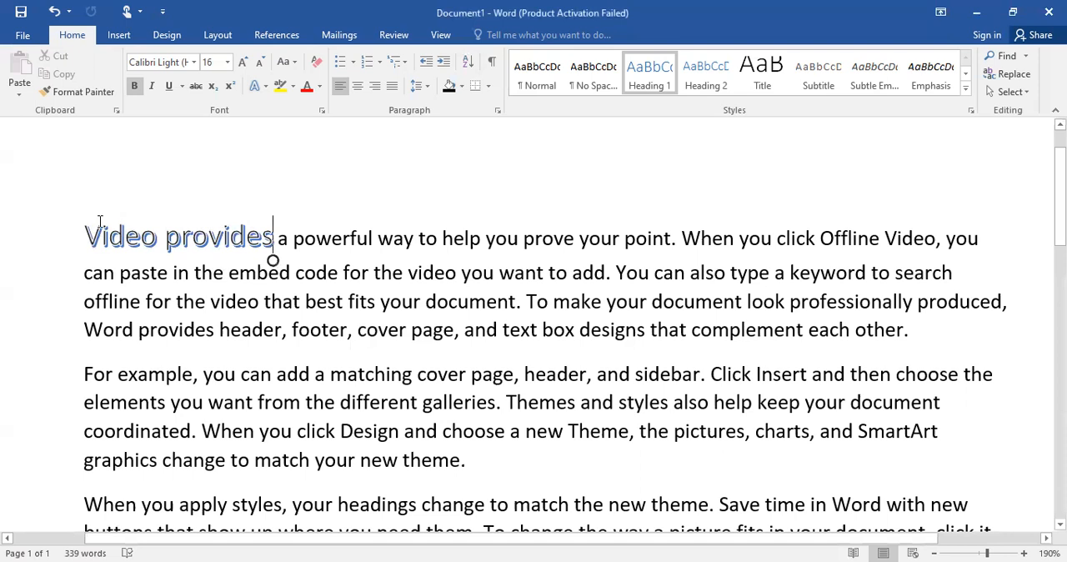
Select the text of the opening paragraph and clear the selection by placing the cursor after the second paragraph
drag(122, 240, 985, 358)
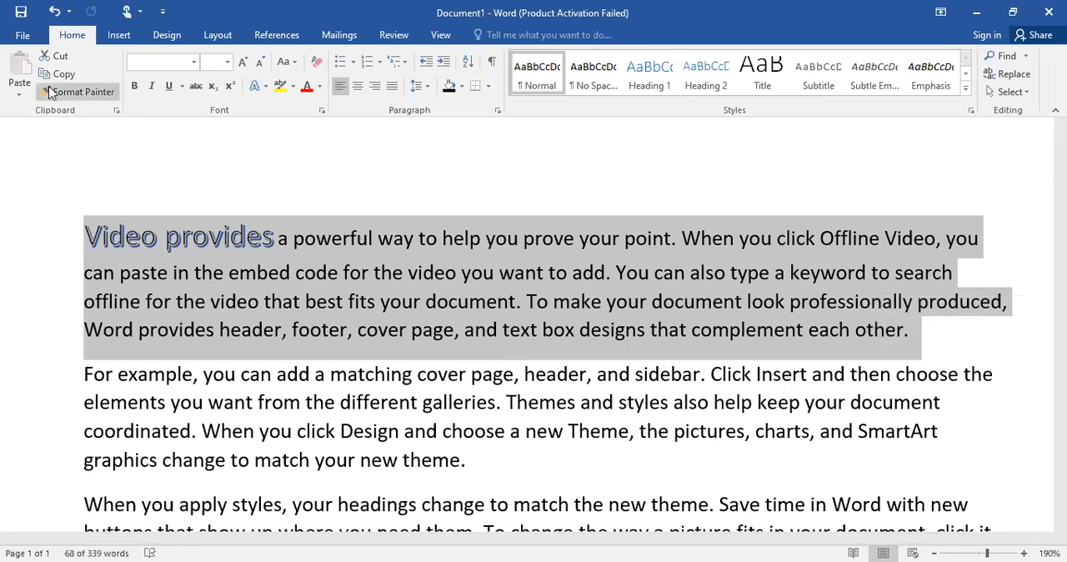
click(167, 160)
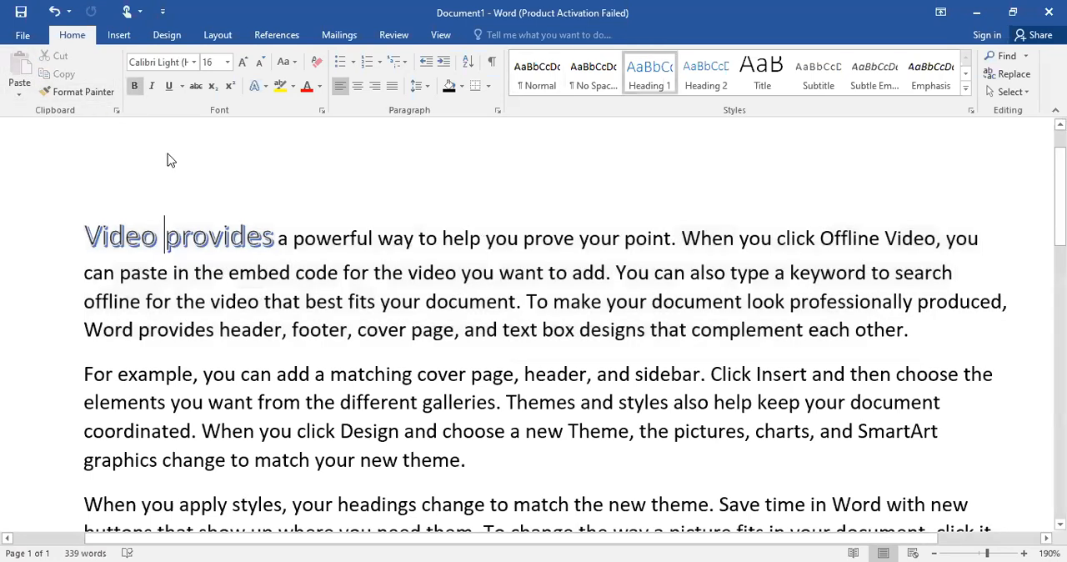
click(84, 227)
drag(85, 232, 365, 335)
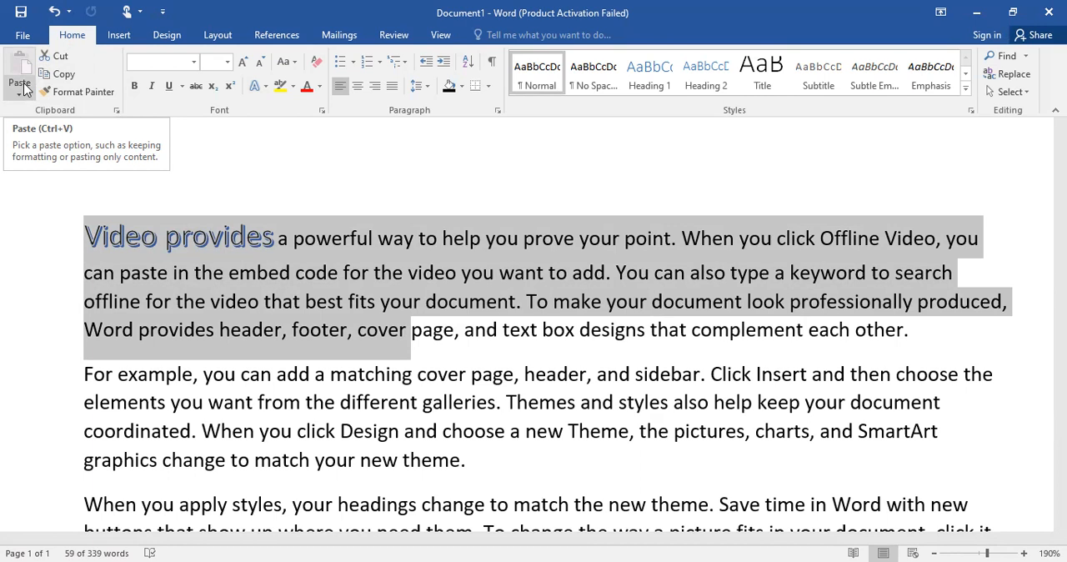
click(483, 464)
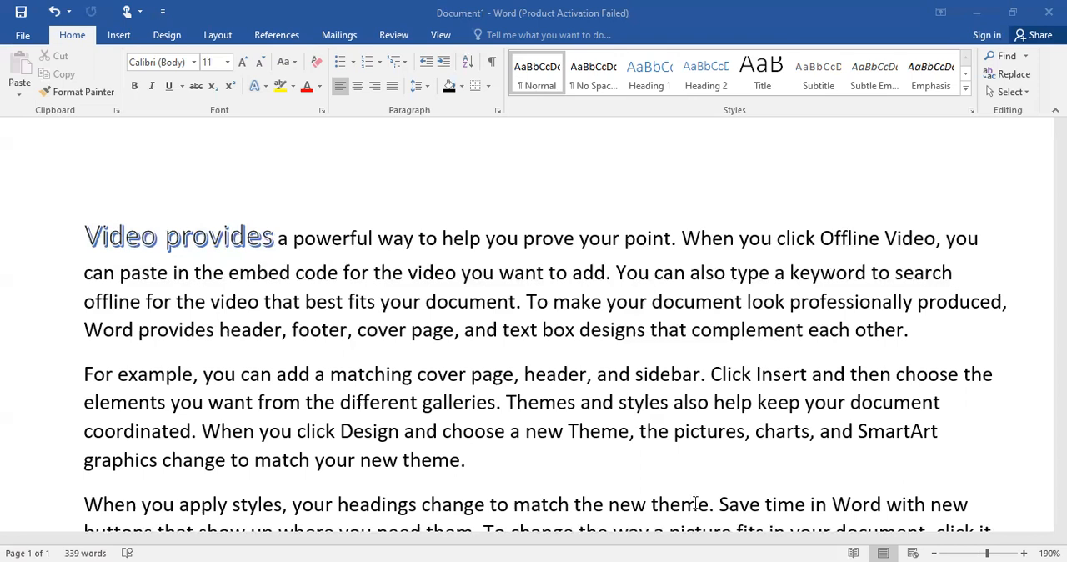
Add a new line below the document's last line and paste the copied resignation letter text there
scroll(695, 502, down, 4)
scroll(695, 502, down, 2)
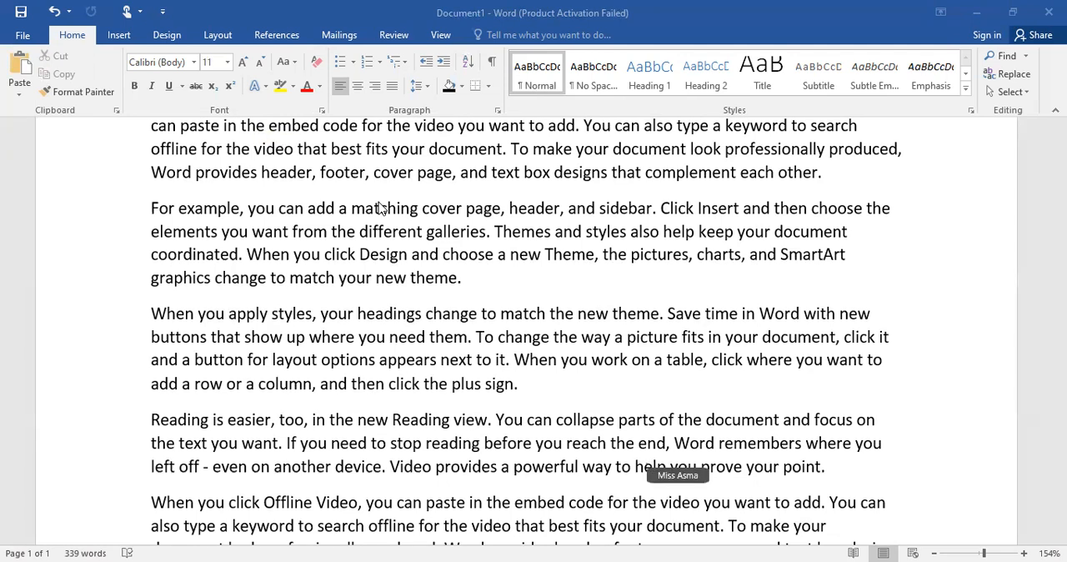
scroll(250, 121, down, 10)
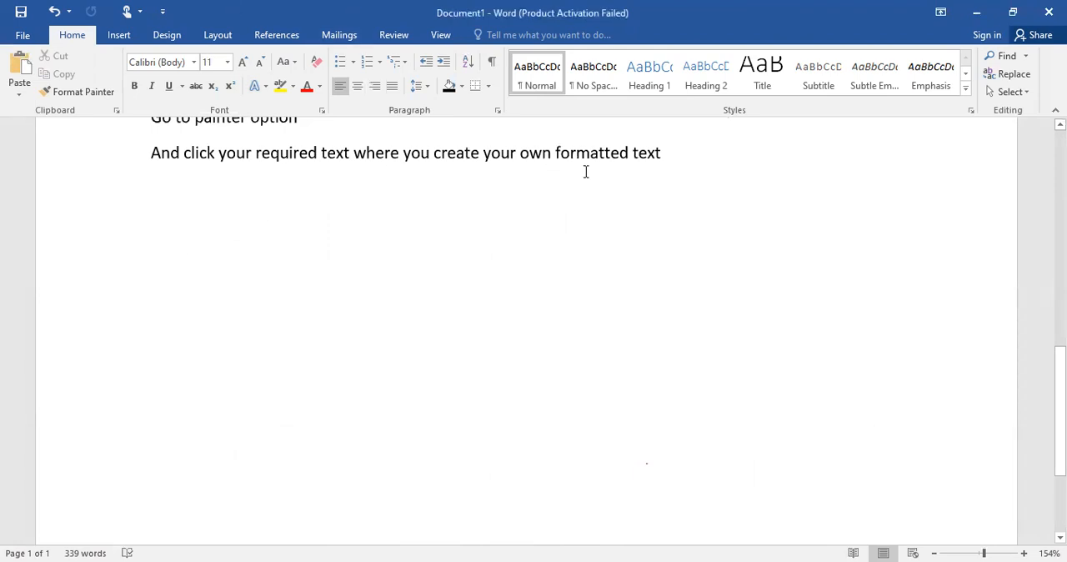
key(Return)
text(Please let me know if I can be of any assistance during this transition. Thank you for all your guidance. I wish you all the best, and look forward to keeping in touch.  Sincerely, Jorge Gonzales  Sure, your note may sit in the depths of your company’s HR files until the end of time, but you can be sure of two things: One, your former boss (and future reference) will read it and be impressed. And two, if you ever decide to come back to your company (hey, it happens), it’s a very good thing that the last thing on file is a great, professionally written letter of resignation. Regina Borsellino also contributed writing, reporting, and/or advice to this article.)
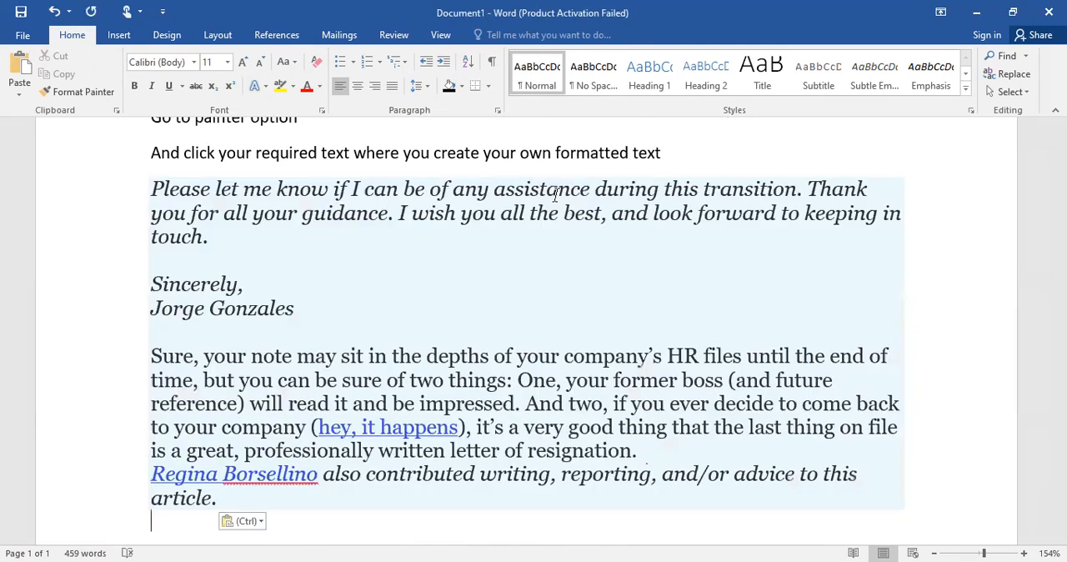
Follow the "hey, it happens" hyperlink in the pasted text
scroll(555, 194, up, 3)
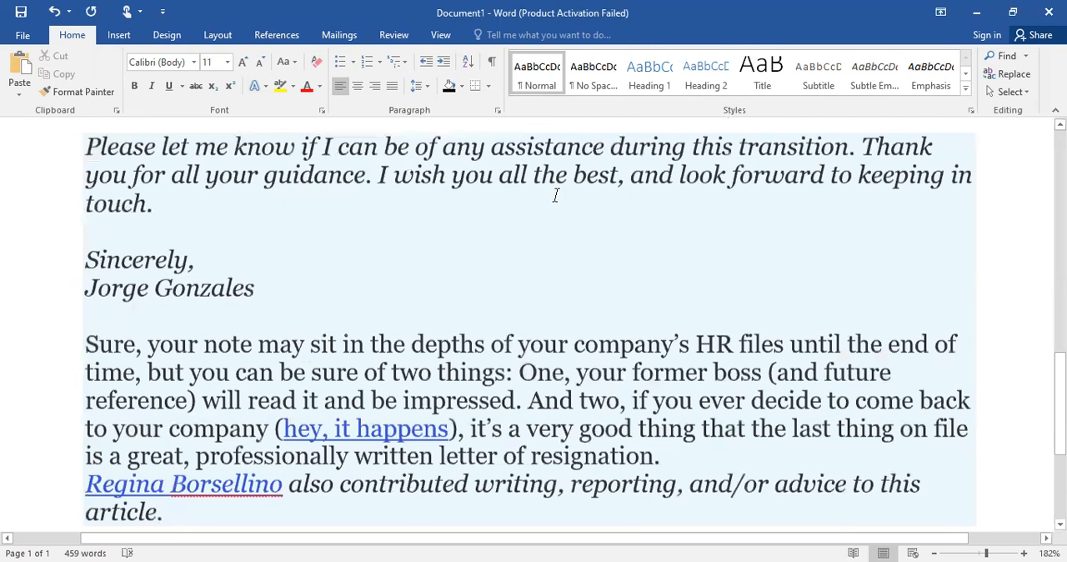
click(367, 429)
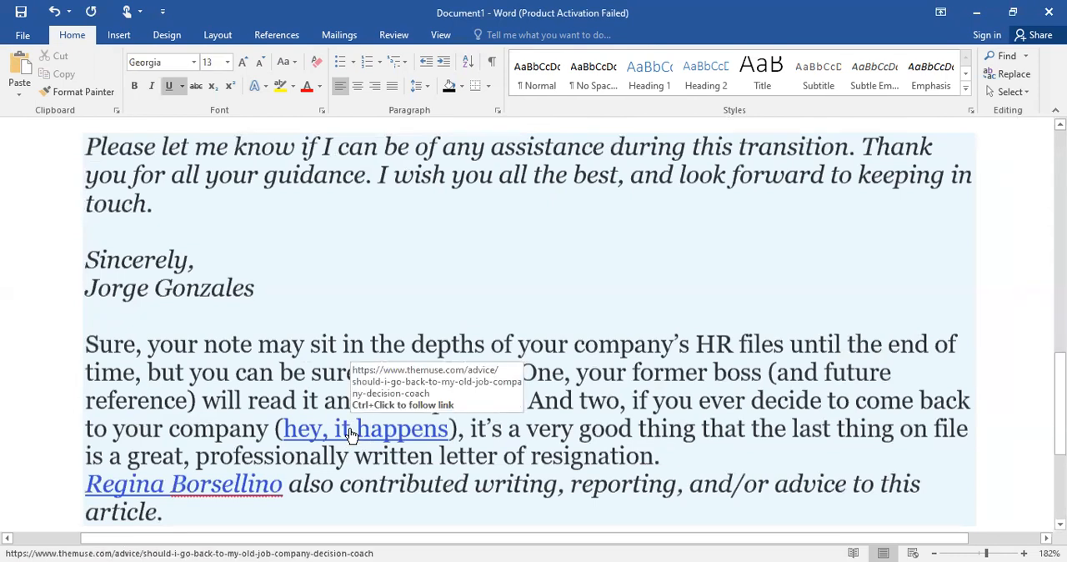
click(415, 429)
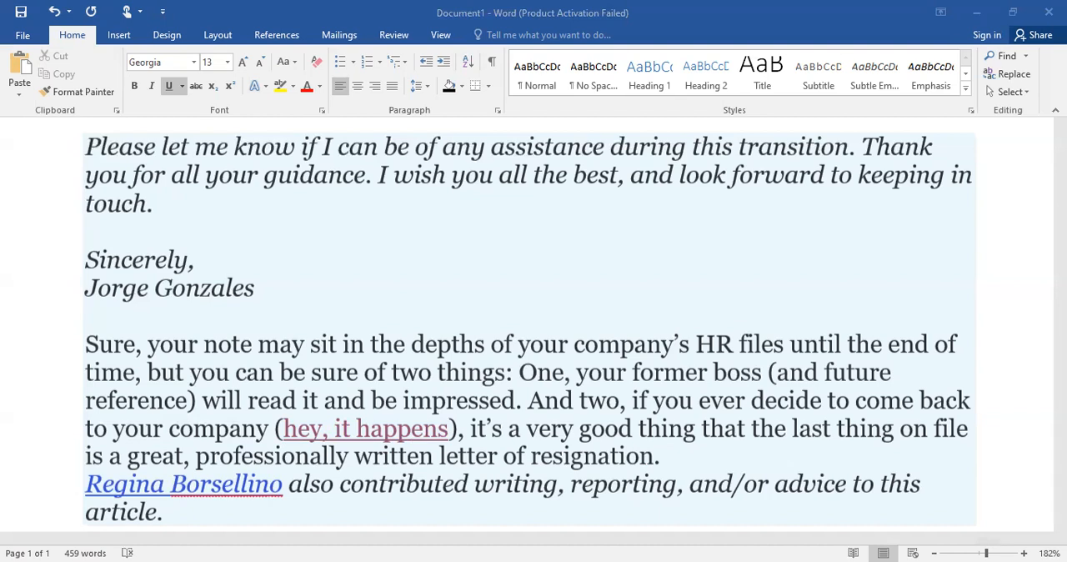
Select all the pasted resignation letter text and replace it with the copied text using the Keep Text Only paste option
scroll(666, 508, up, 1)
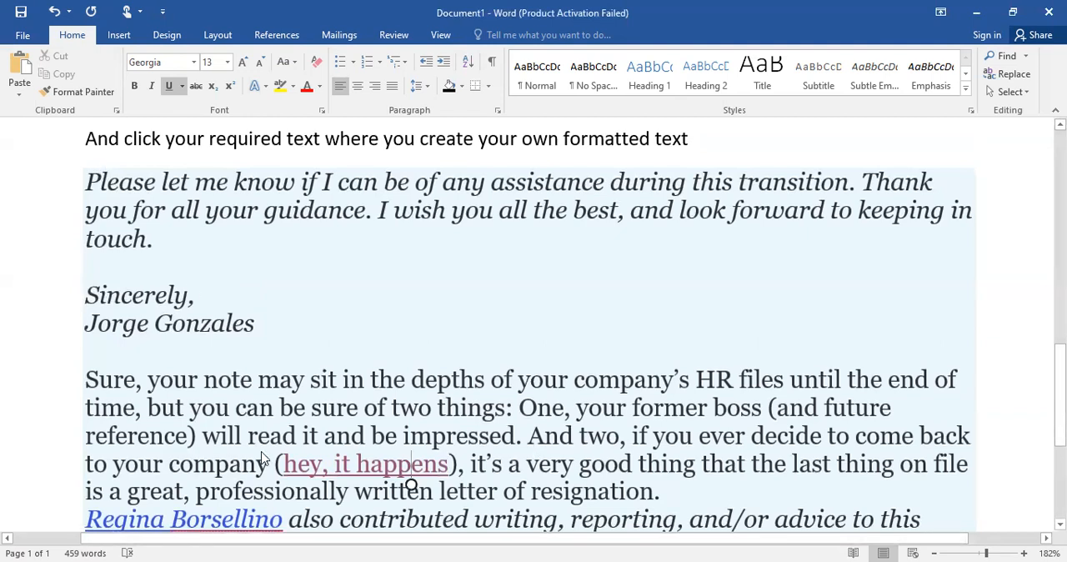
scroll(260, 458, down, 3)
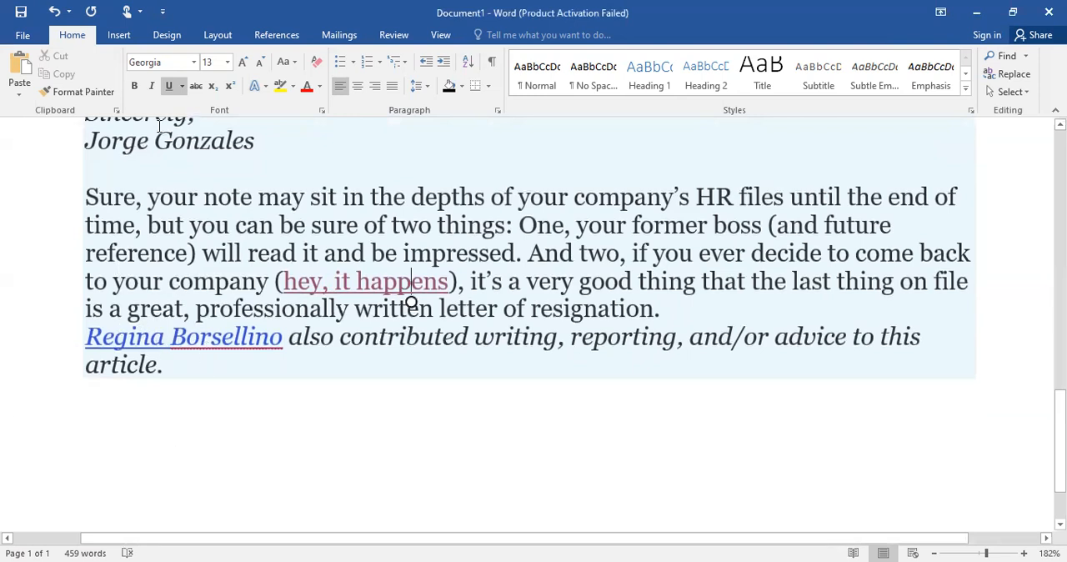
scroll(127, 161, up, 3)
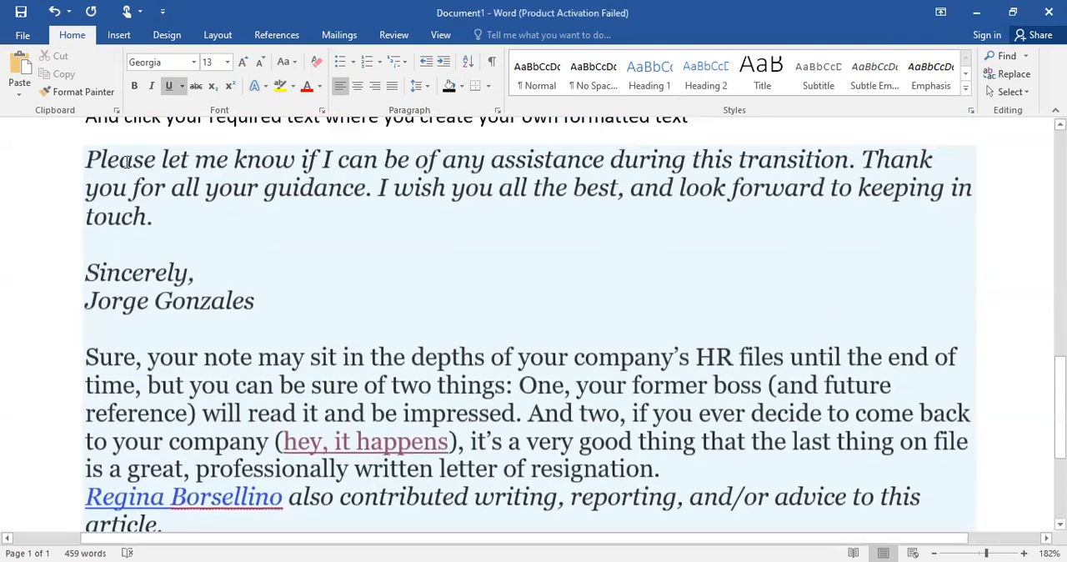
click(83, 176)
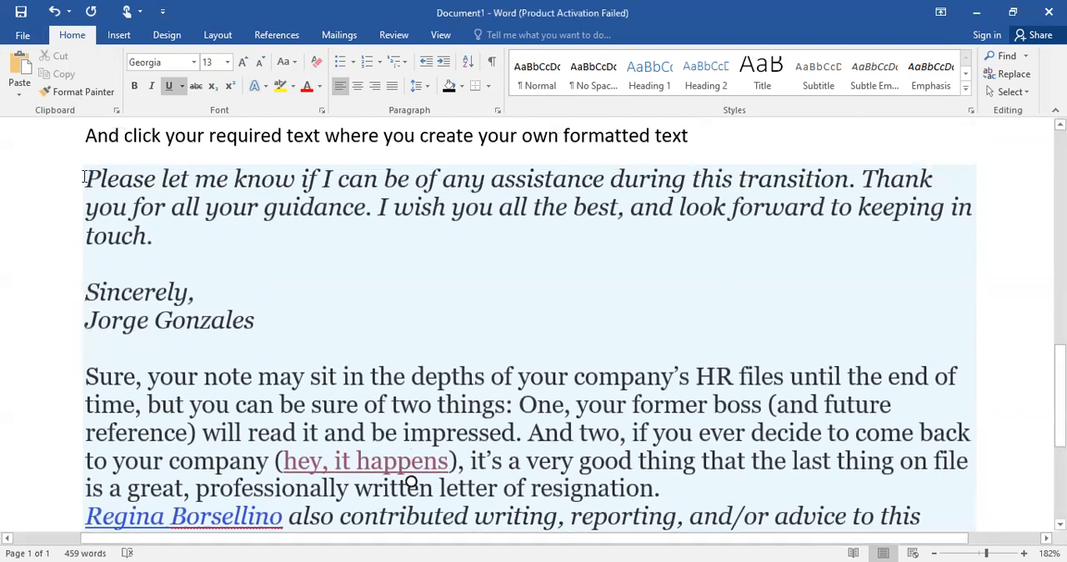
drag(244, 302, 443, 526)
key(ctrl+c)
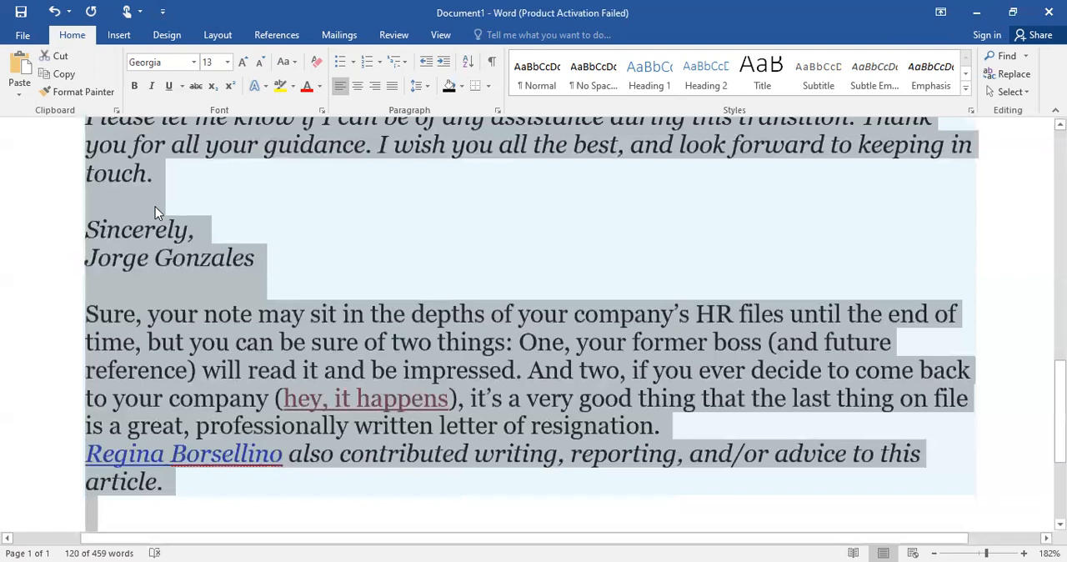
click(15, 87)
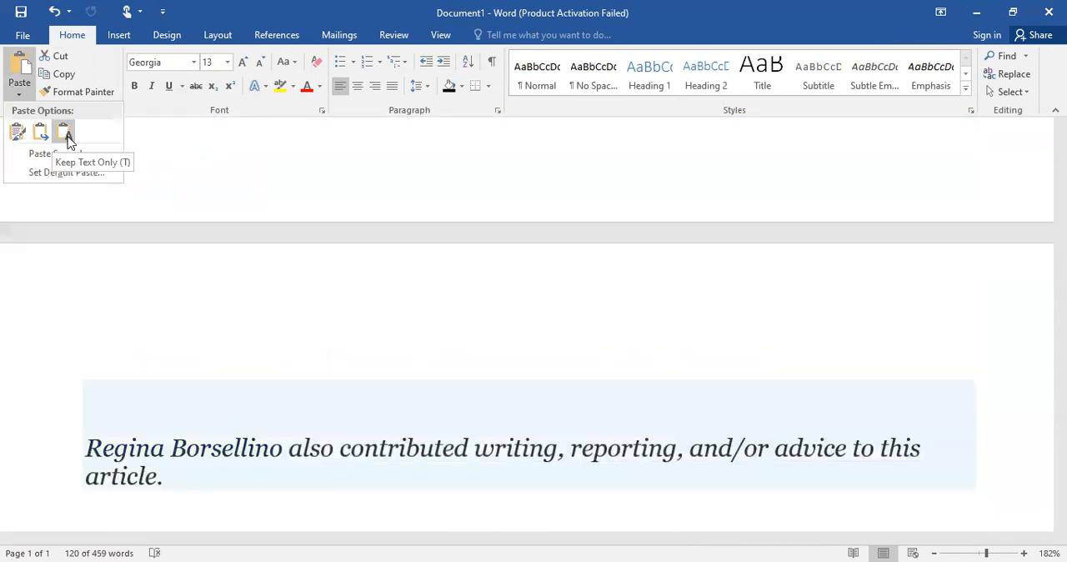
click(67, 137)
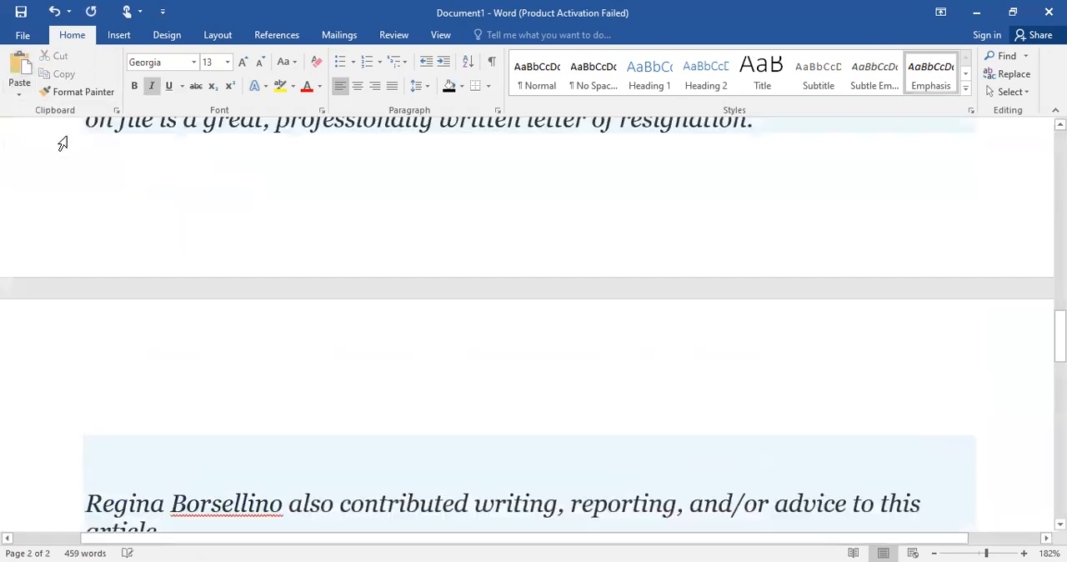
Review the text-only letter, add a new line after the closing contributor sentence, and paste the copied plain letter text there
scroll(63, 143, up, 8)
scroll(62, 143, down, 4)
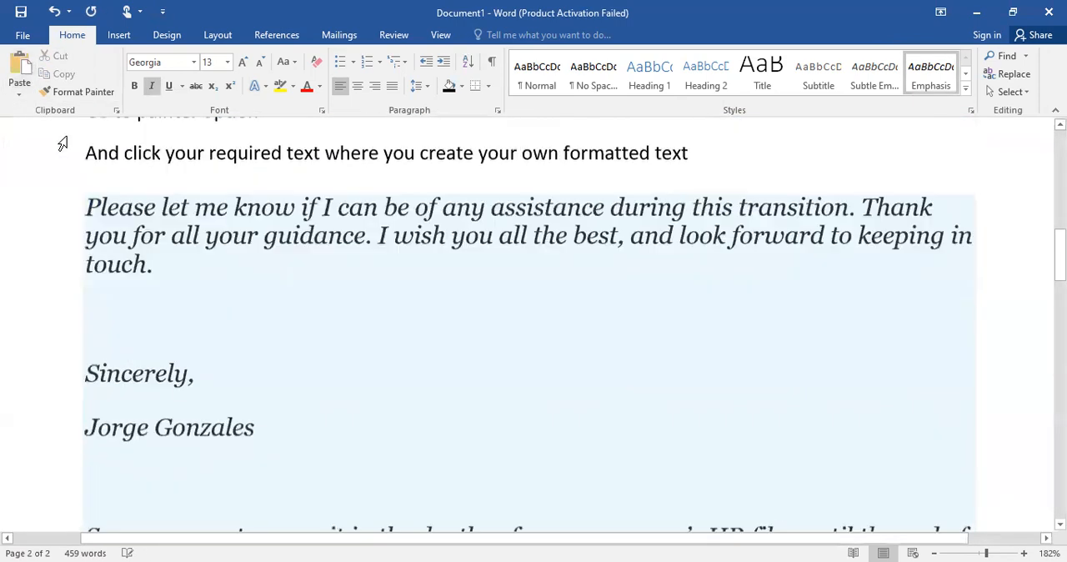
scroll(63, 143, down, 3)
scroll(62, 143, down, 10)
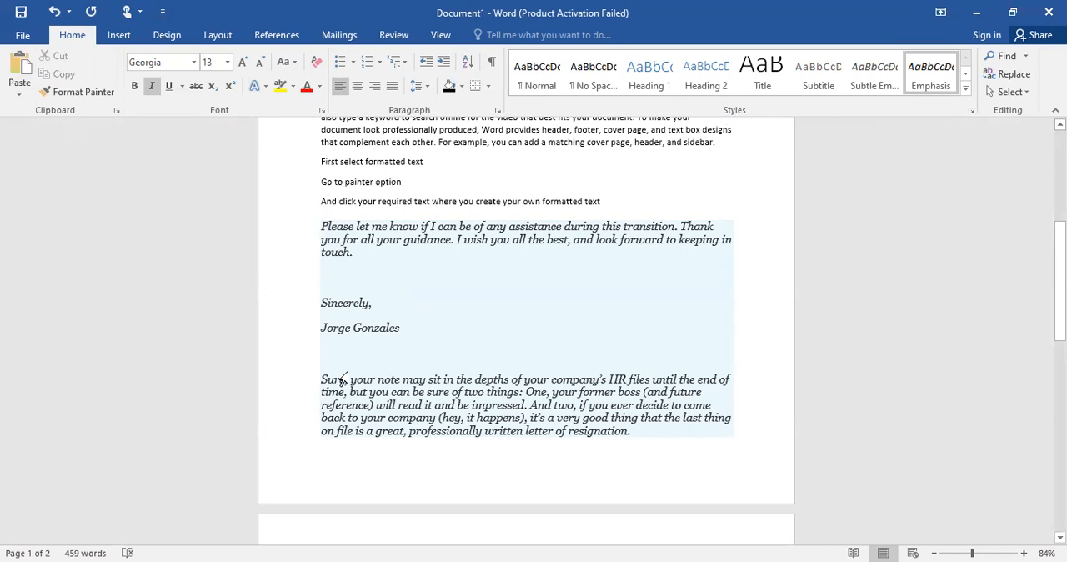
scroll(450, 239, up, 5)
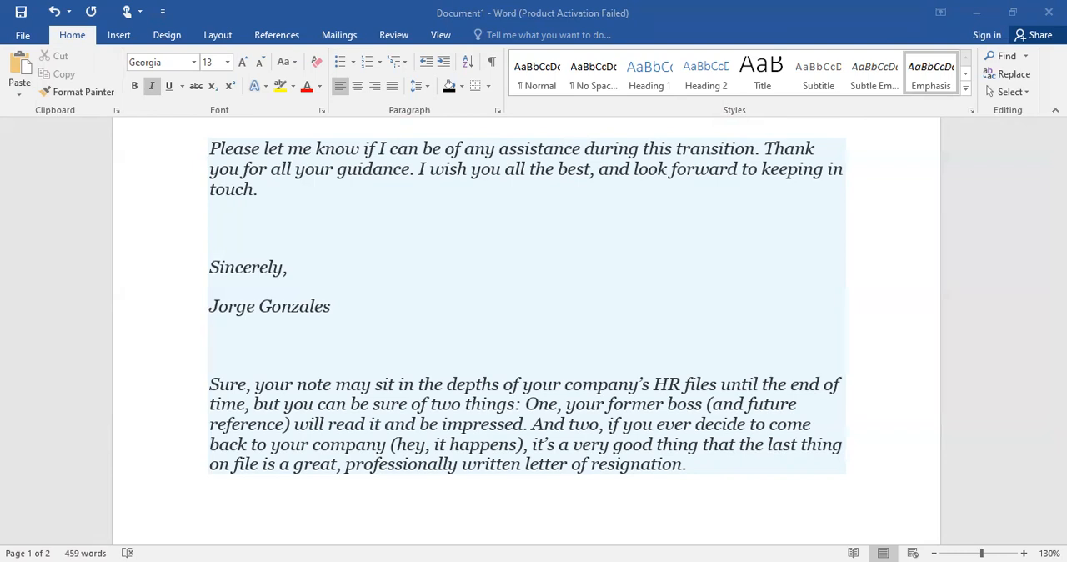
scroll(725, 531, down, 10)
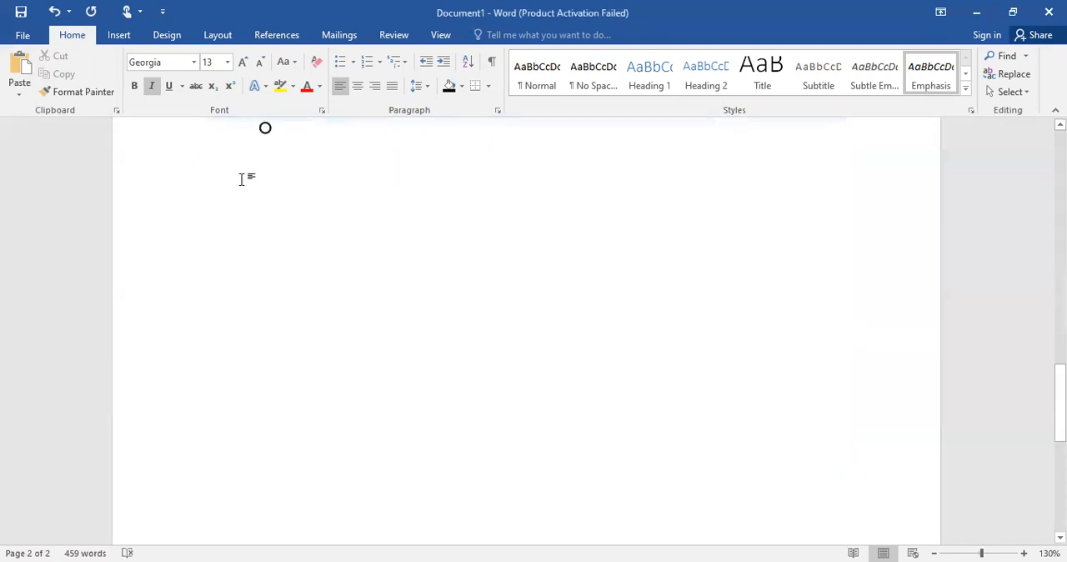
scroll(235, 170, up, 1)
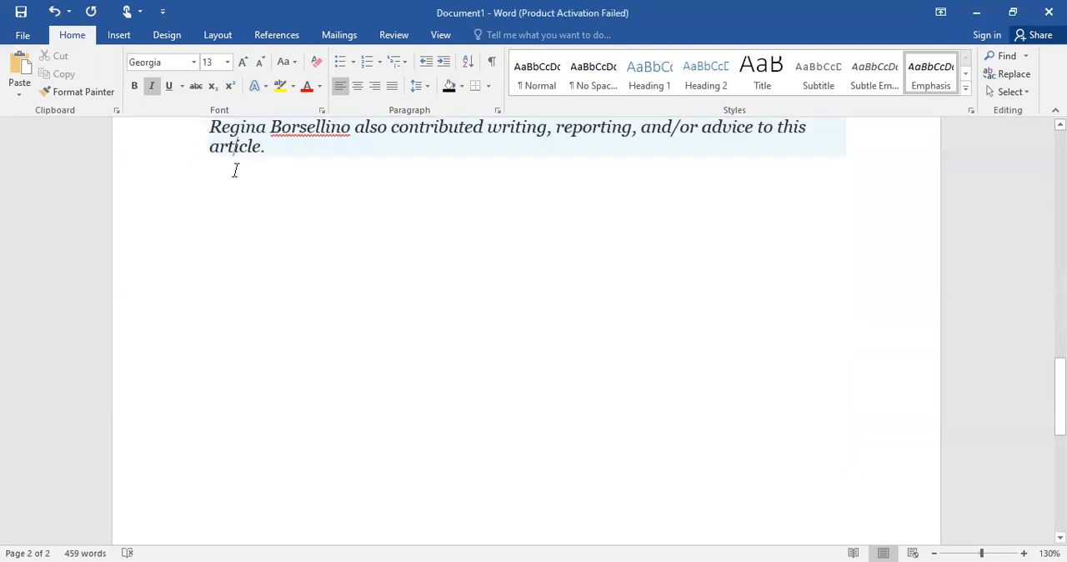
click(286, 159)
key(Return)
key(ctrl+v)
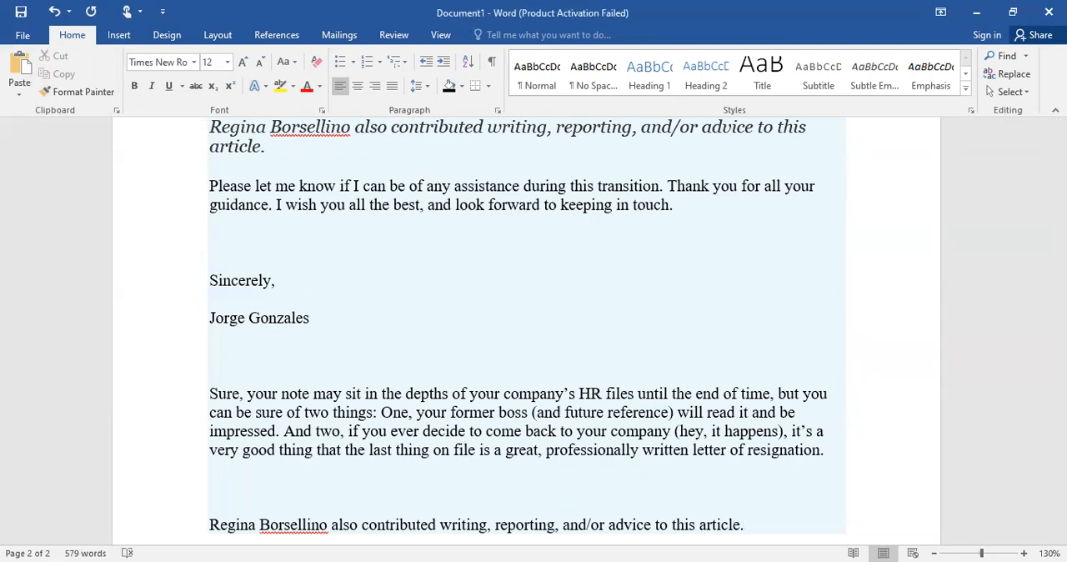
Check the paste options for the plain text, and paste another copy of the letter on a new line at the document's end
scroll(679, 383, down, 3)
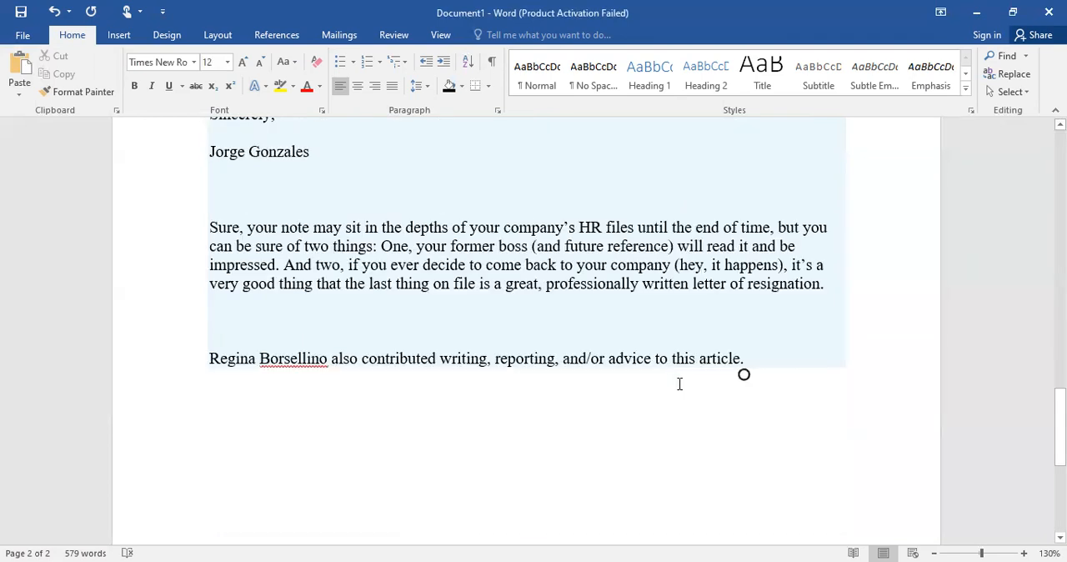
scroll(679, 384, up, 3)
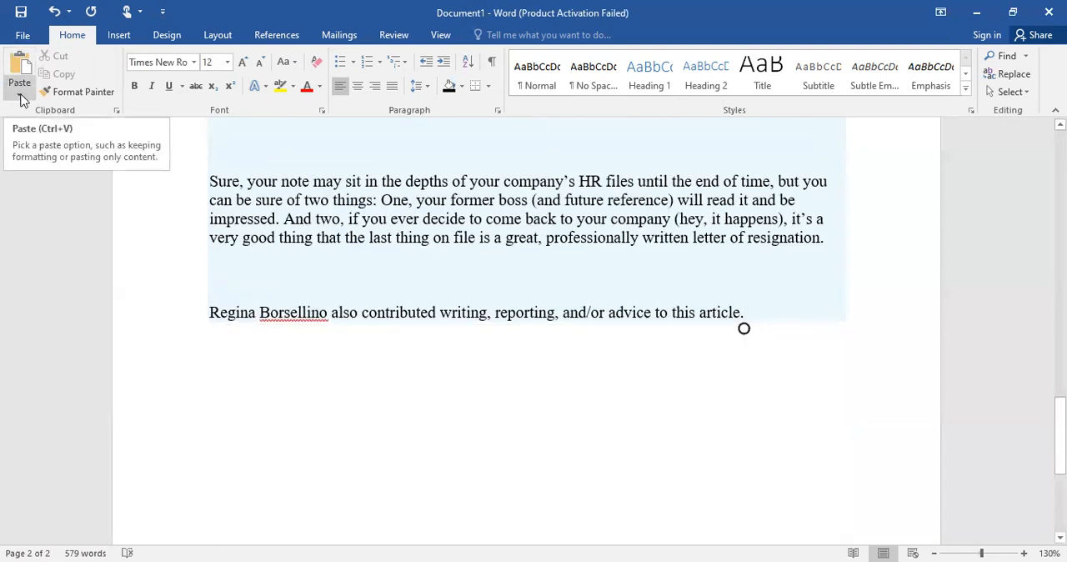
click(21, 95)
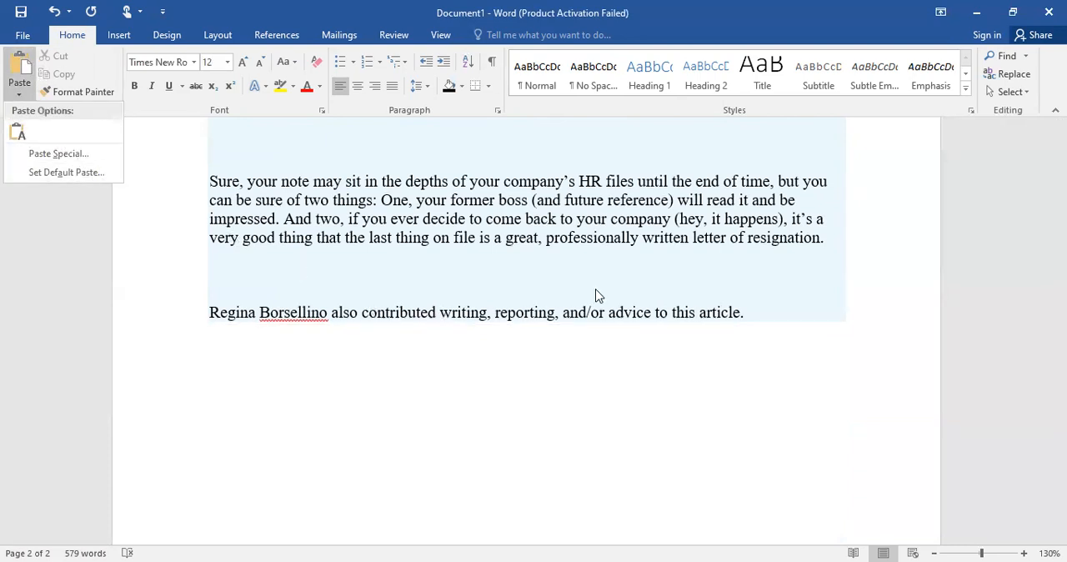
click(745, 311)
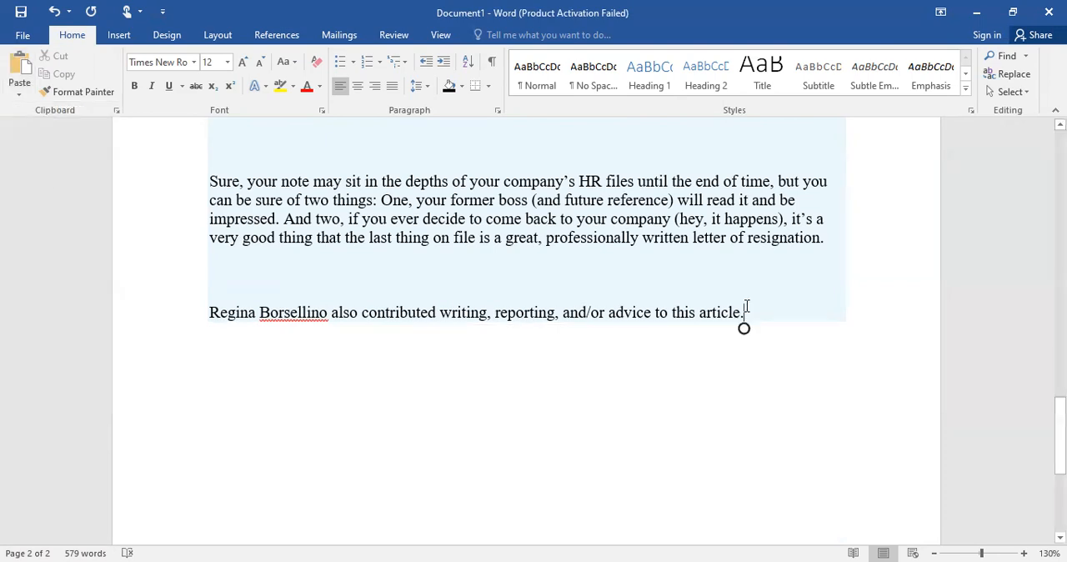
key(Return)
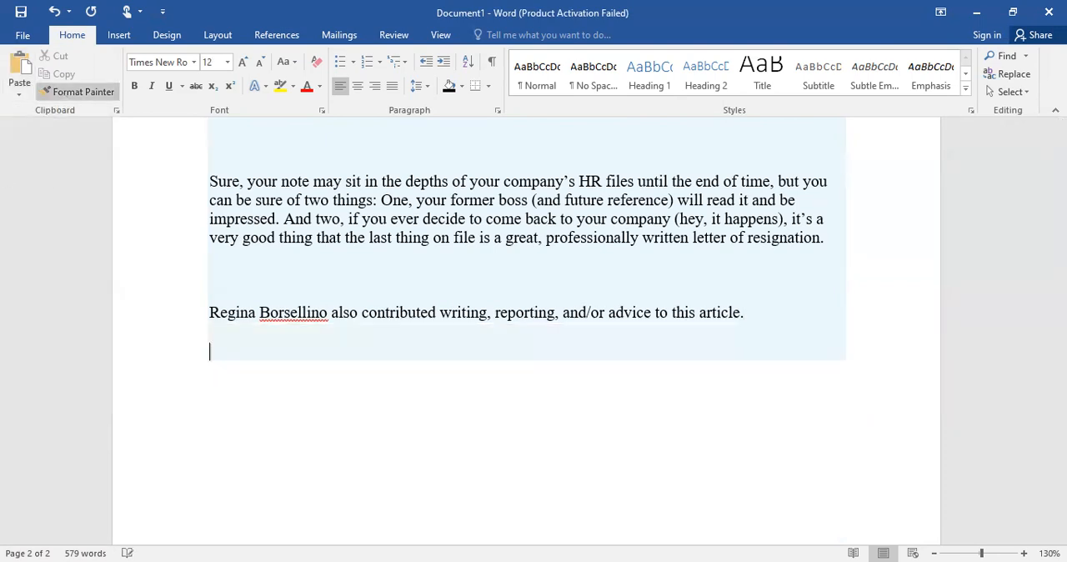
click(19, 93)
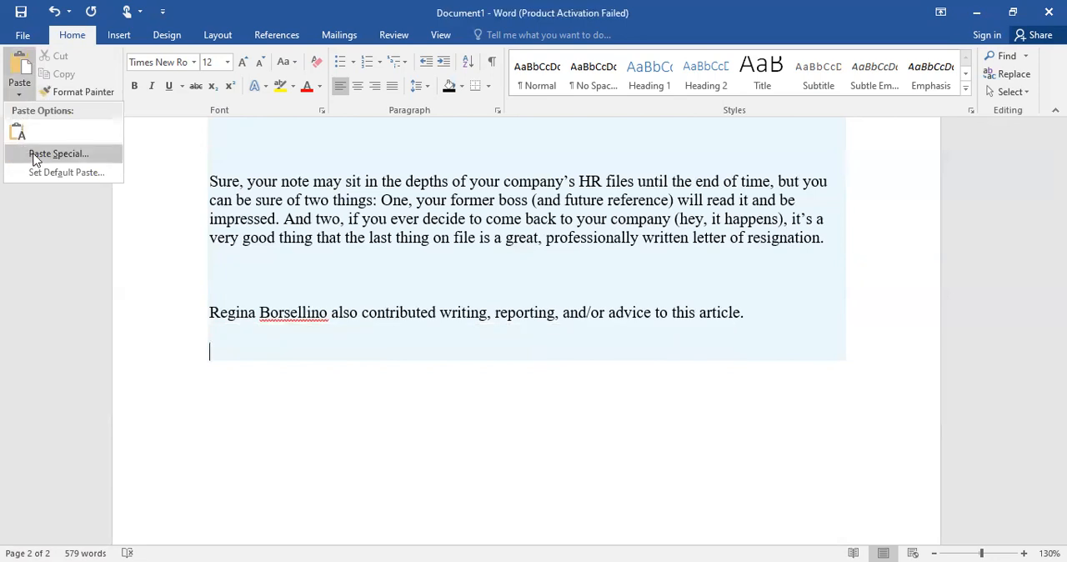
click(20, 60)
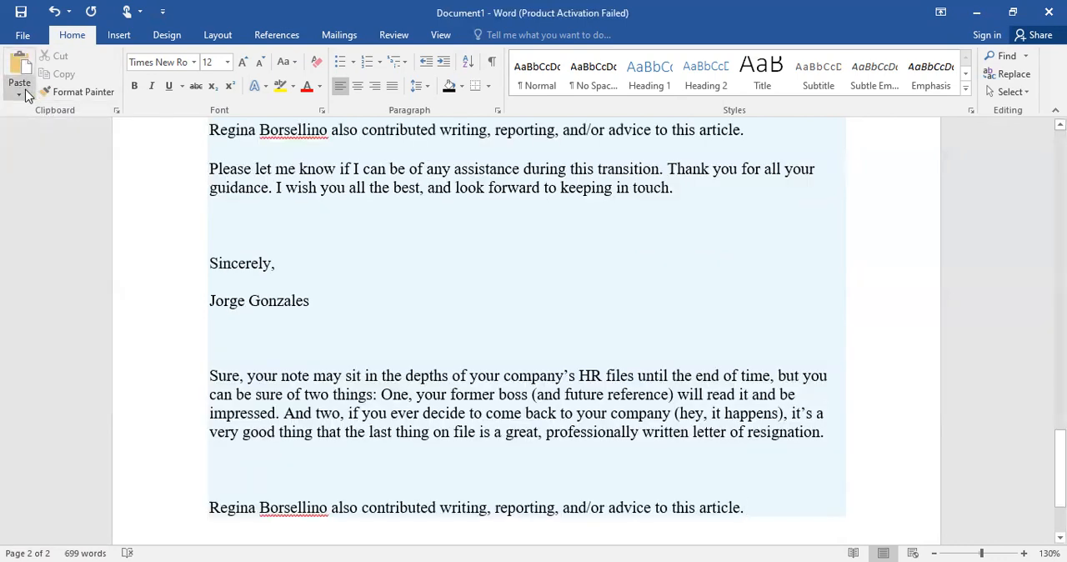
Copy the document's second paragraph, beginning "For example, you can add a matching cover page"
click(22, 93)
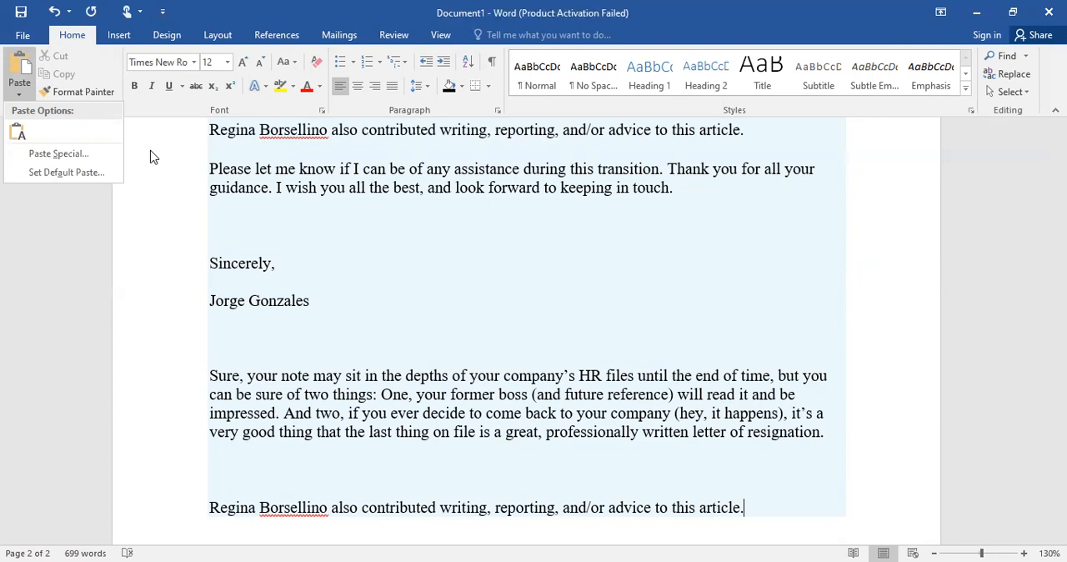
scroll(143, 154, down, 3)
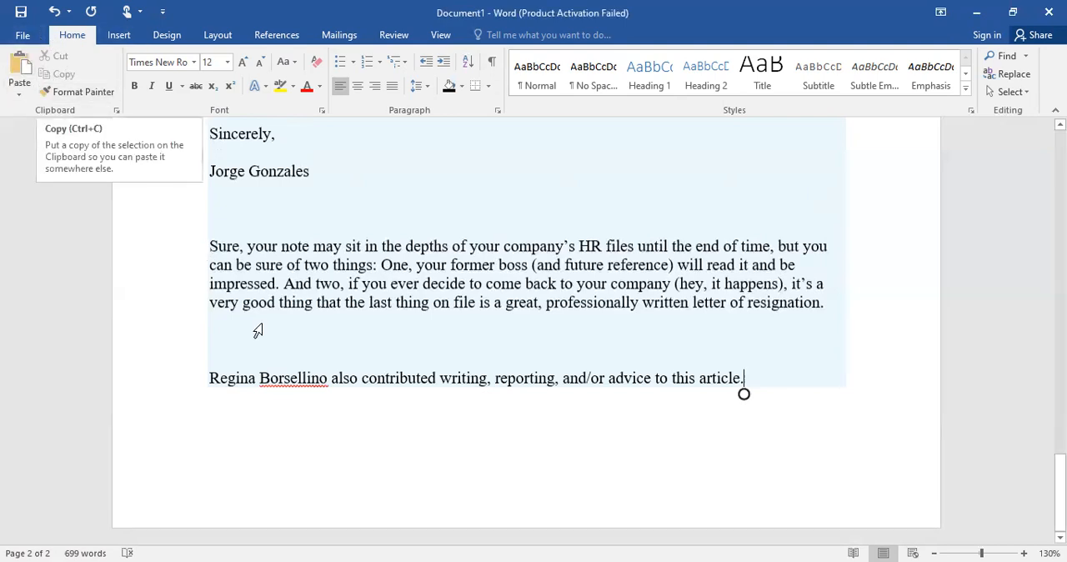
scroll(386, 332, up, 15)
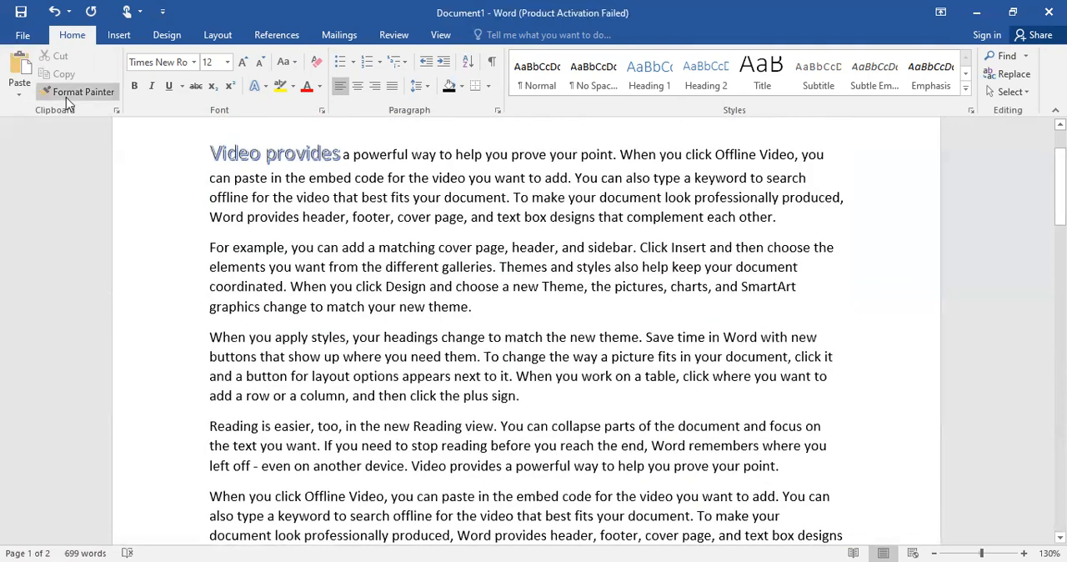
drag(212, 248, 502, 312)
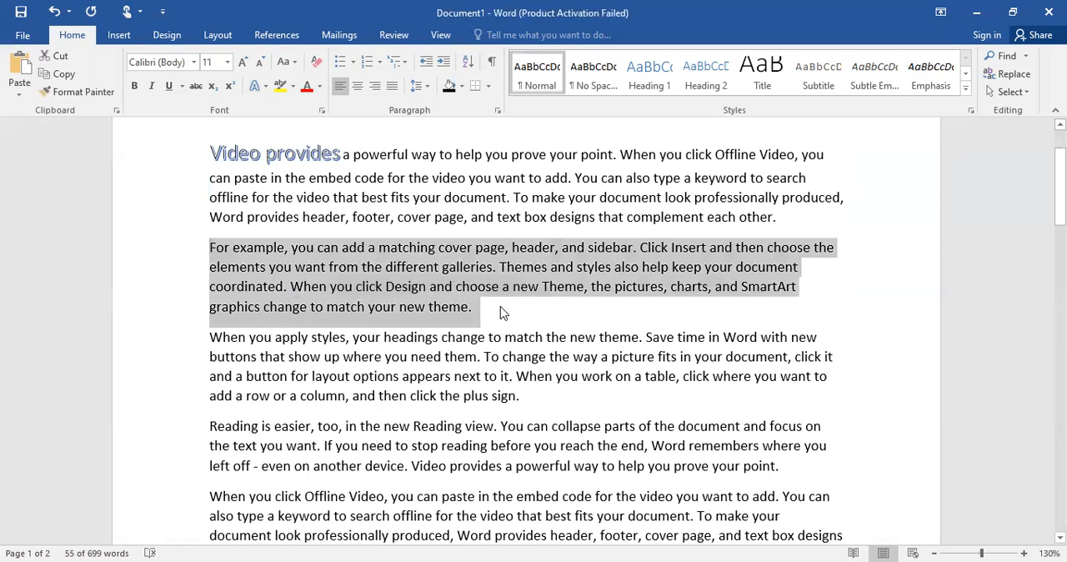
scroll(502, 312, down, 15)
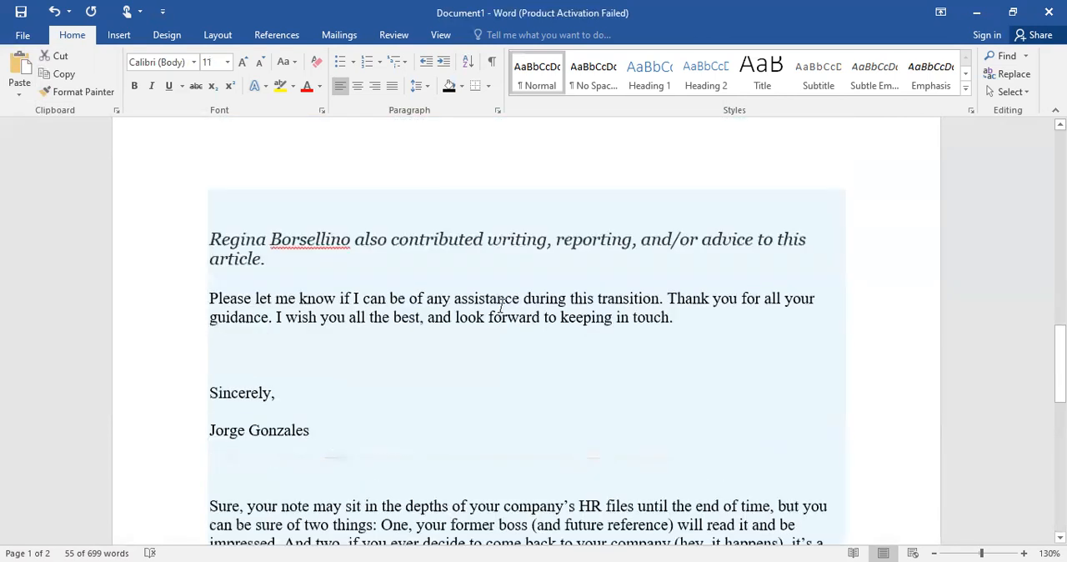
scroll(501, 305, down, 5)
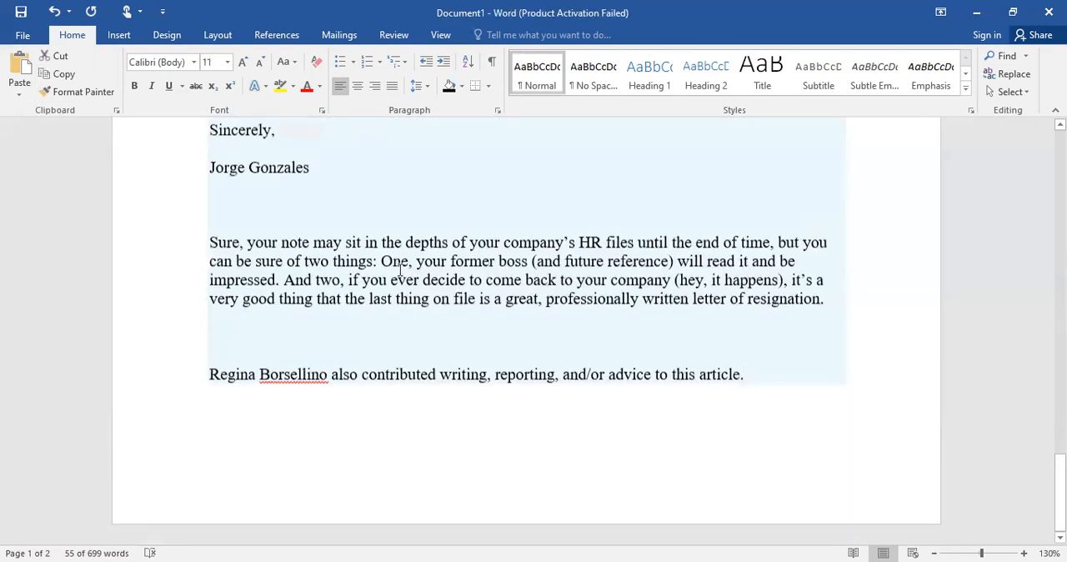
Add a new line below the document's last line and view the paste options offered for the copied paragraph
click(746, 377)
key(Return)
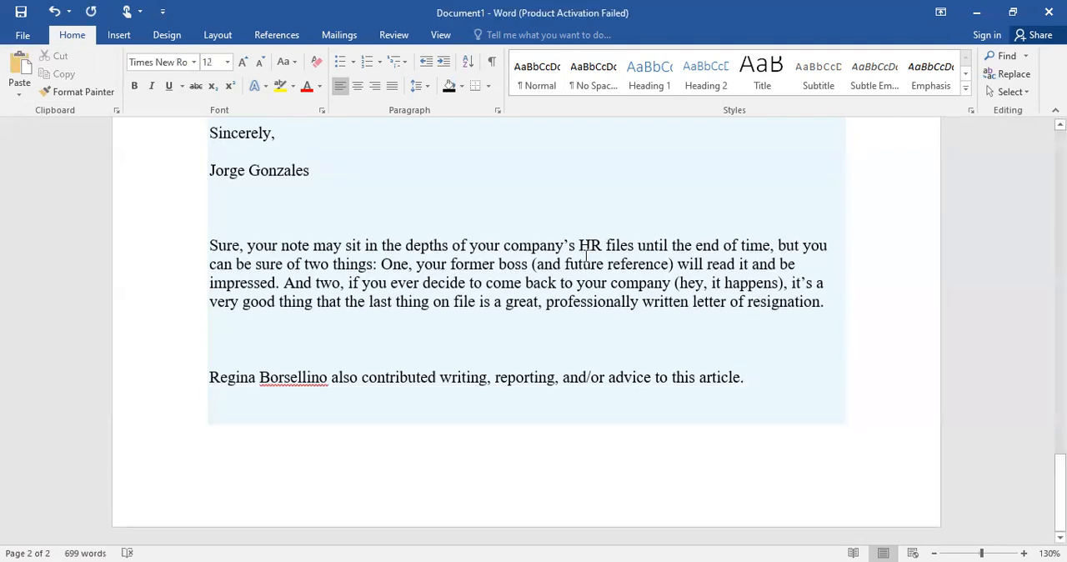
click(21, 94)
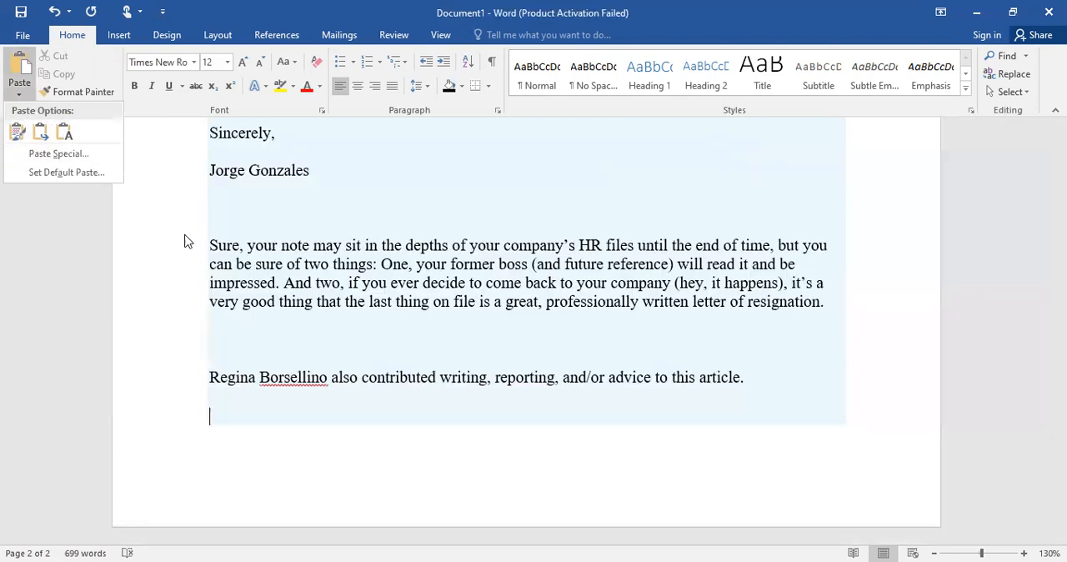
click(185, 235)
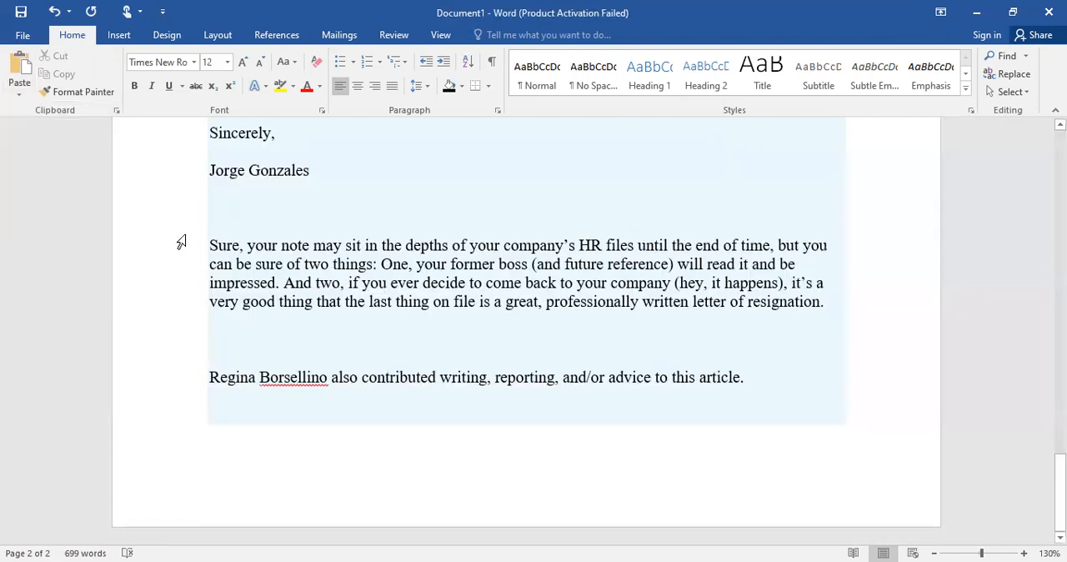
Cut the text from "Sure, your note may sit" through "professionally written letter" in the last pasted copy of the letter
scroll(185, 235, up, 17)
scroll(181, 241, down, 15)
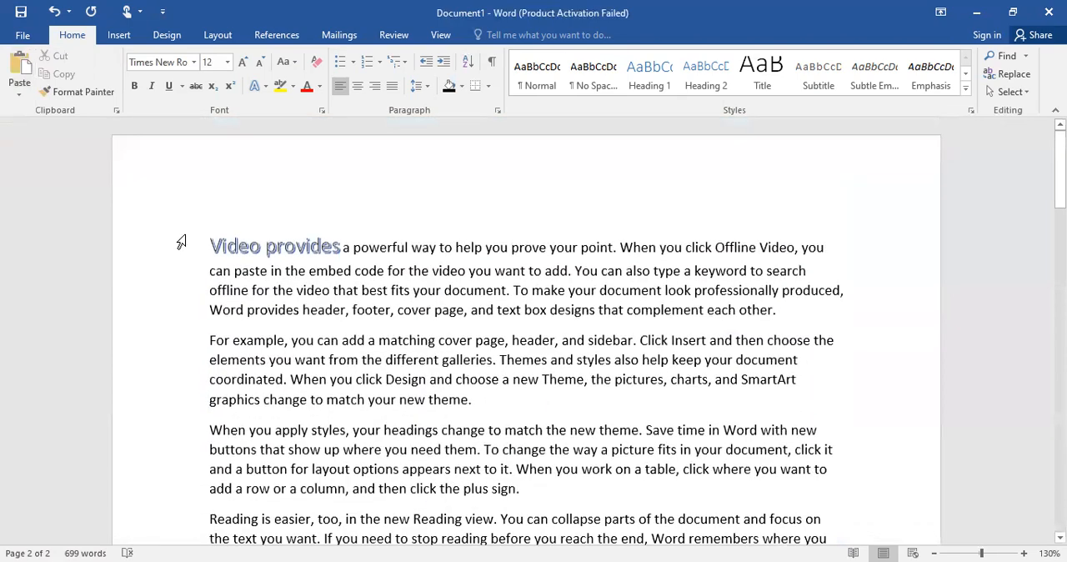
key(ctrl+z)
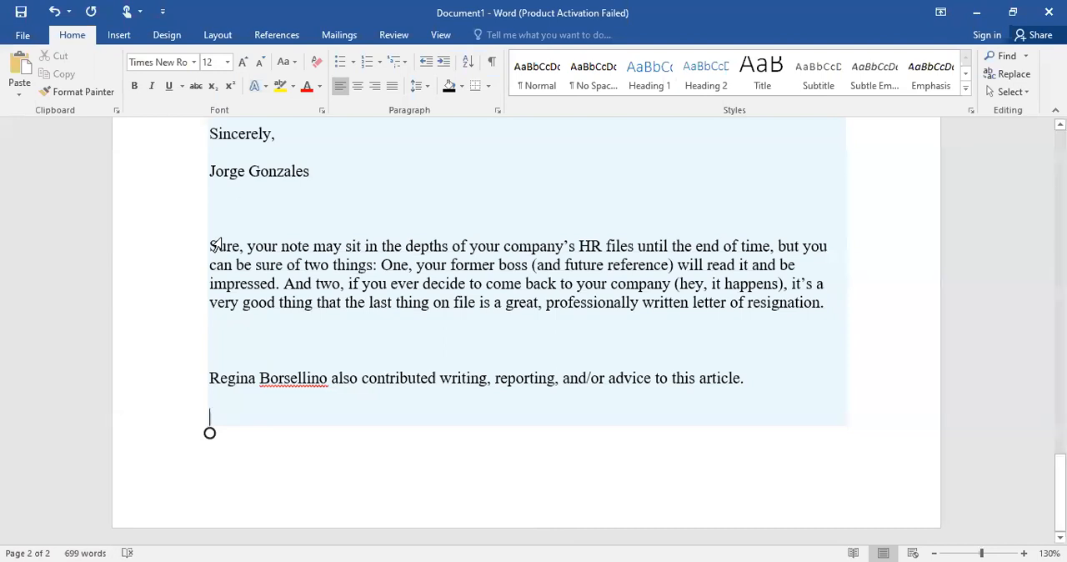
drag(211, 243, 728, 310)
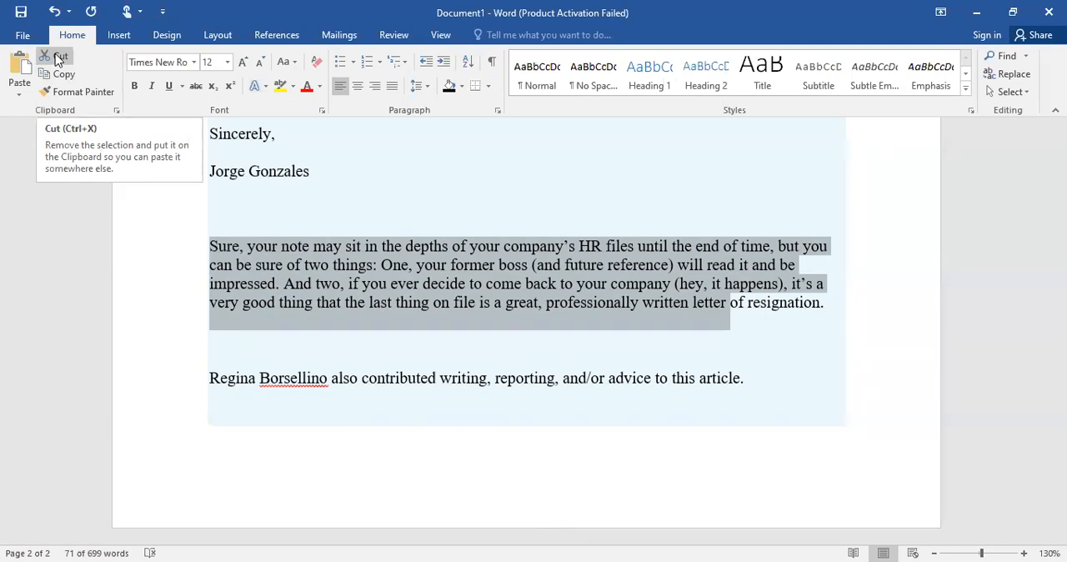
click(56, 57)
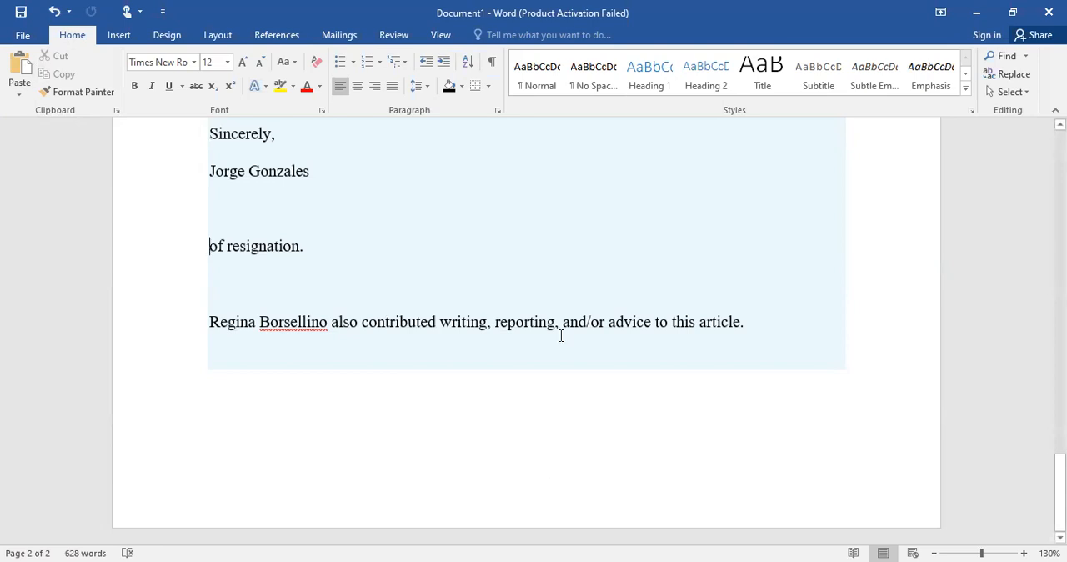
Return to the start of the document and read the description of the Format Painter command
scroll(560, 336, up, 10)
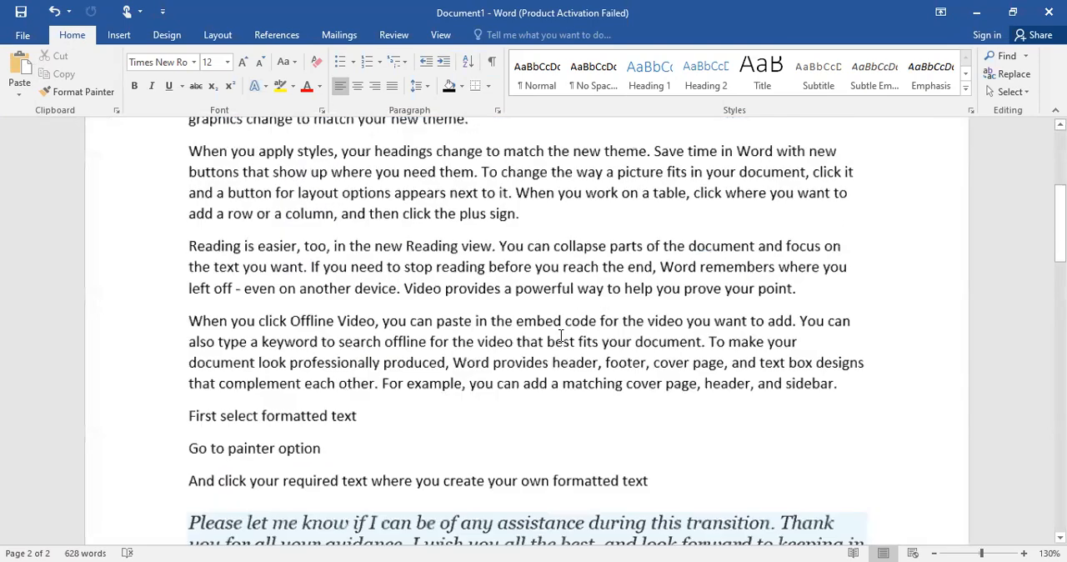
scroll(560, 335, up, 3)
scroll(561, 336, up, 6)
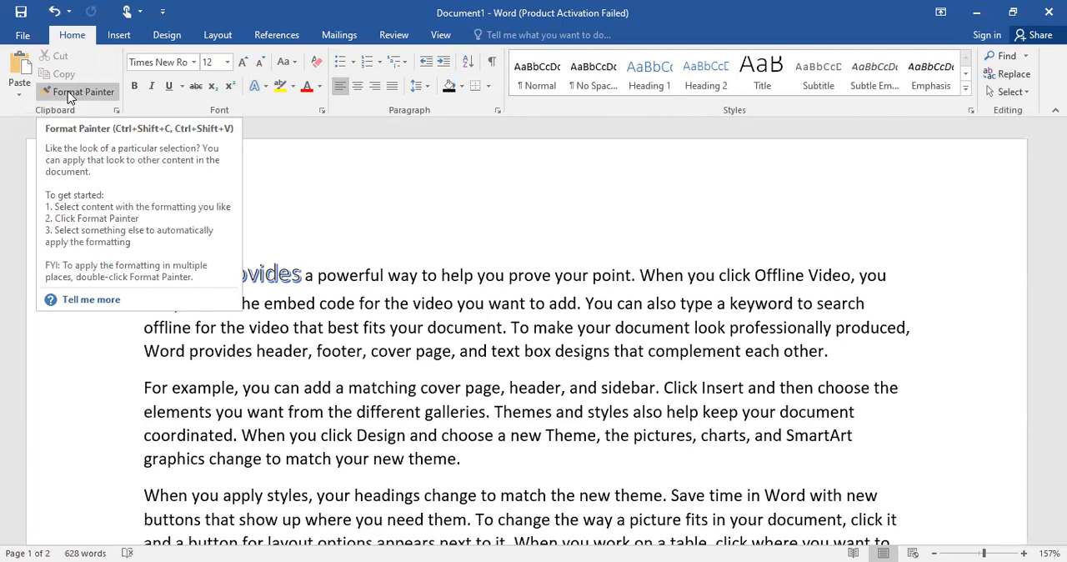
Apply the formatting of "Video provides" to "For example" at the start of the second paragraph with Format Painter
scroll(68, 91, down, 2)
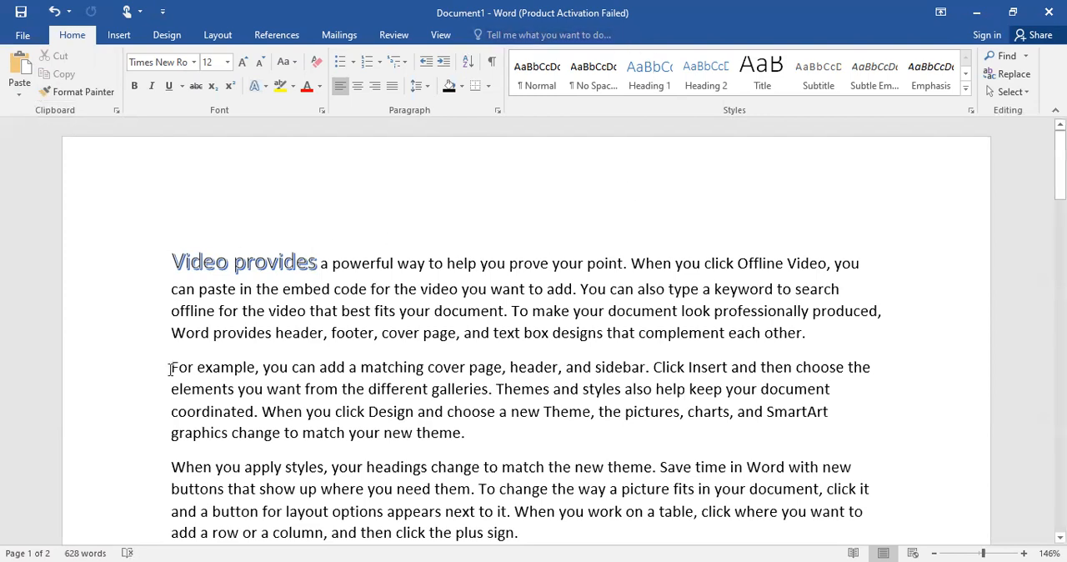
scroll(203, 357, down, 15)
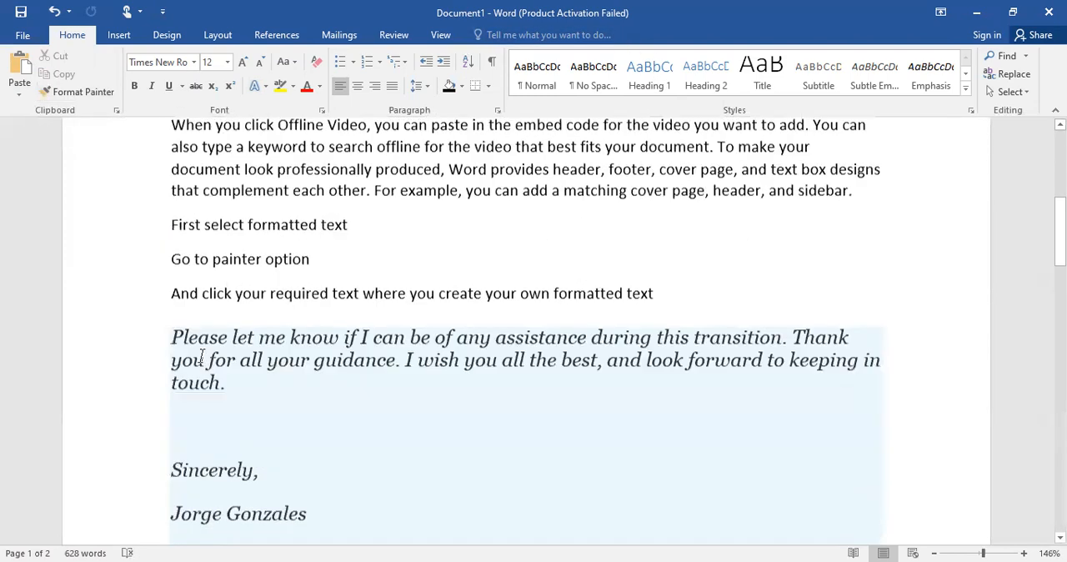
scroll(203, 357, up, 6)
scroll(203, 356, down, 1)
scroll(202, 357, up, 1)
ctrl+scroll(203, 356, up, 2)
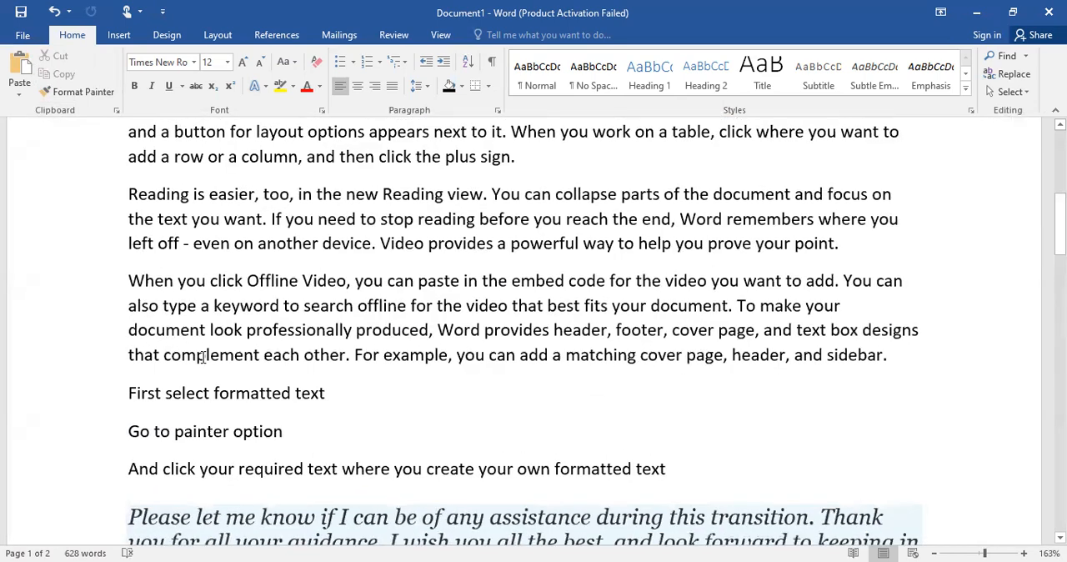
scroll(202, 357, up, 6)
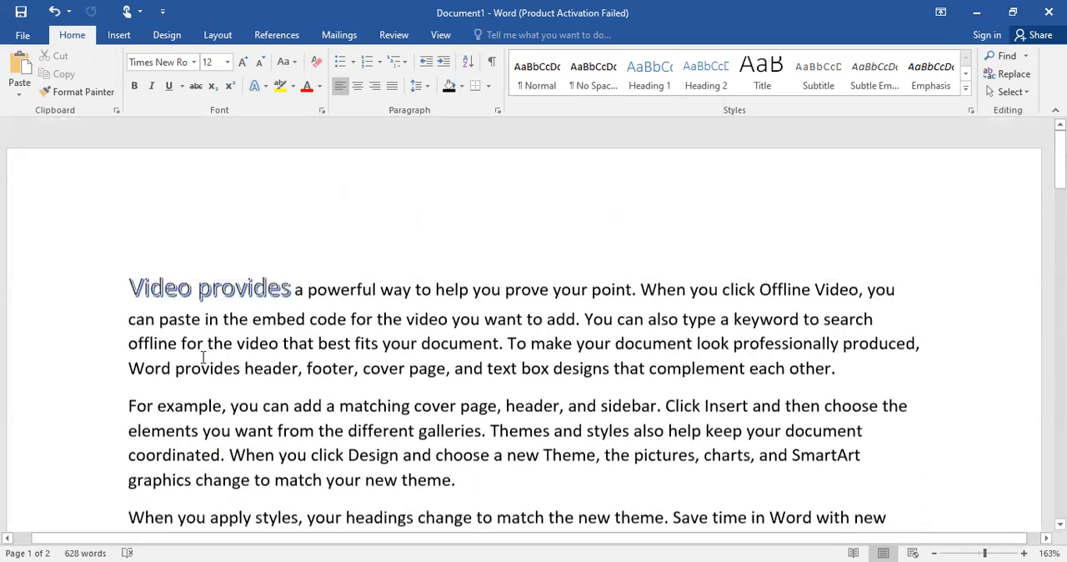
drag(129, 279, 294, 280)
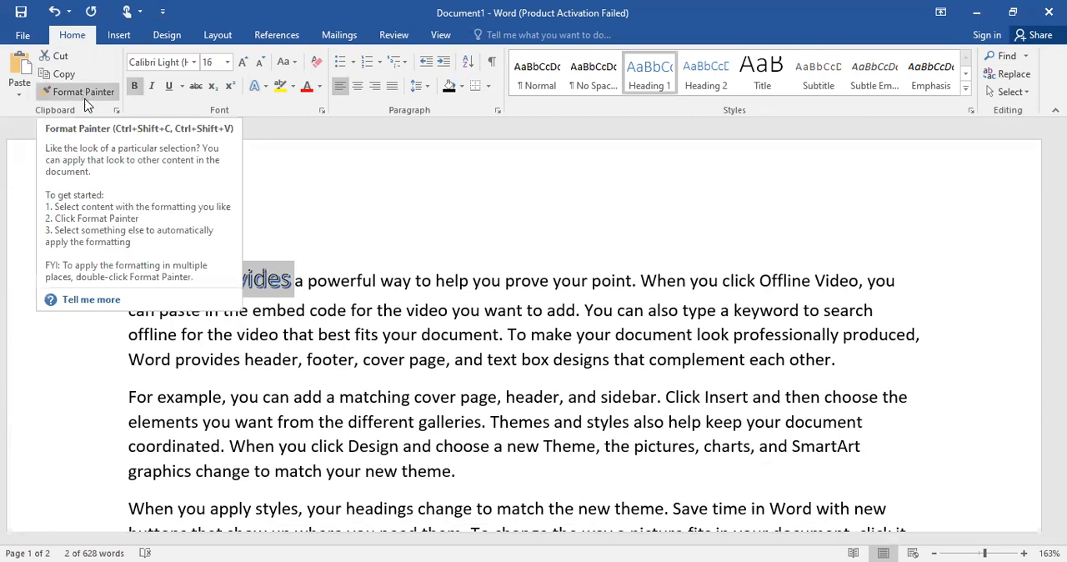
click(84, 94)
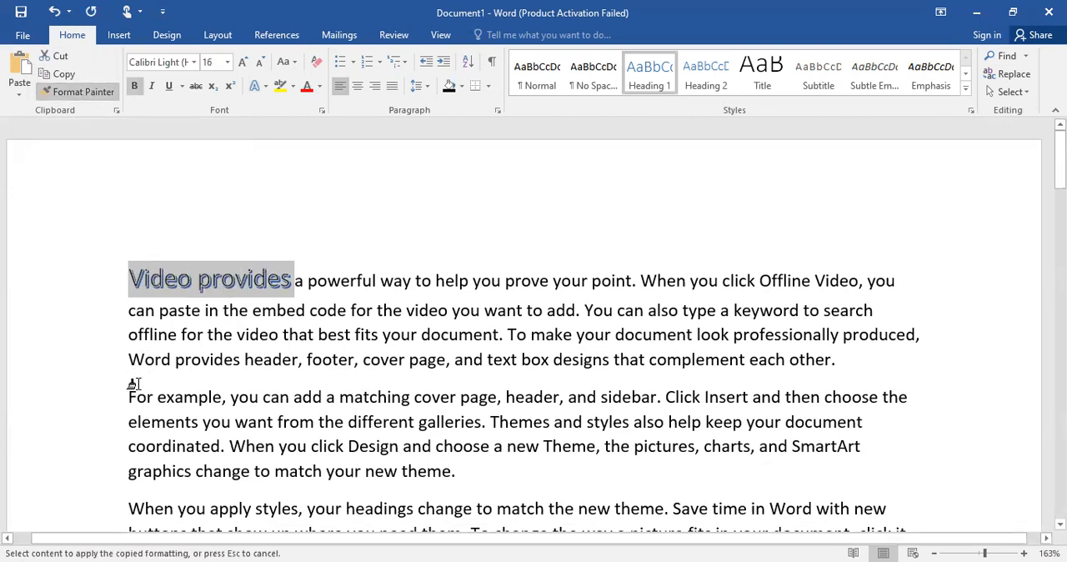
drag(129, 392, 216, 390)
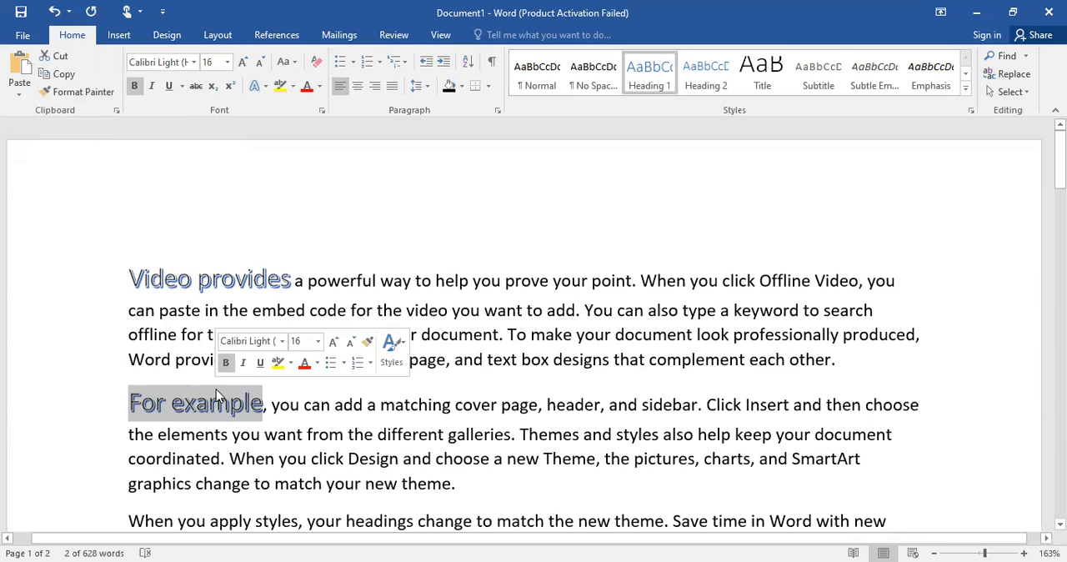
Use Format Painter to apply the look of "For example" to the text from "graphics change" through "When you apply styles"
scroll(172, 479, down, 3)
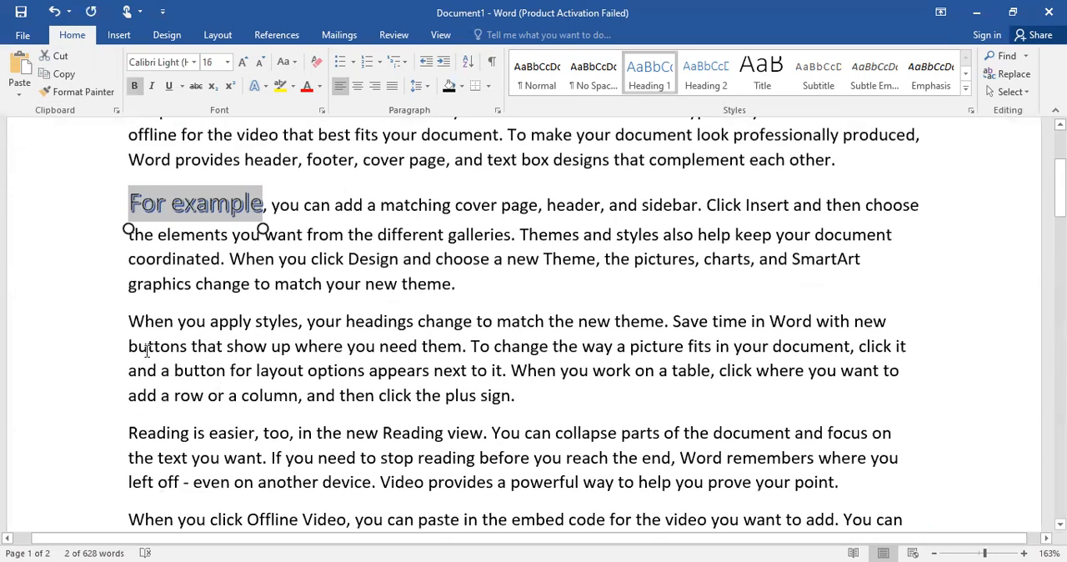
click(76, 93)
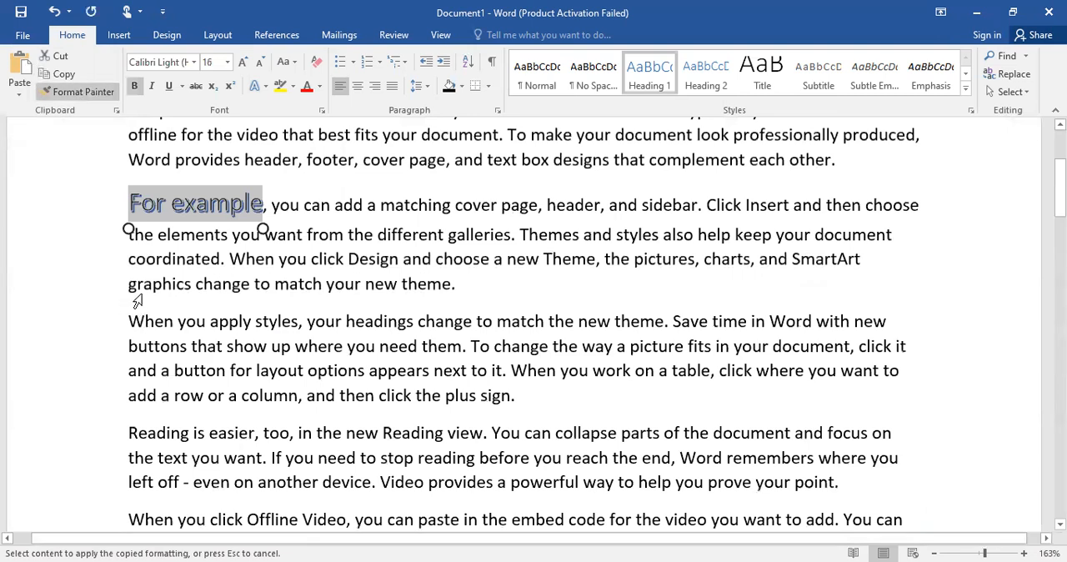
drag(133, 199, 271, 204)
click(95, 96)
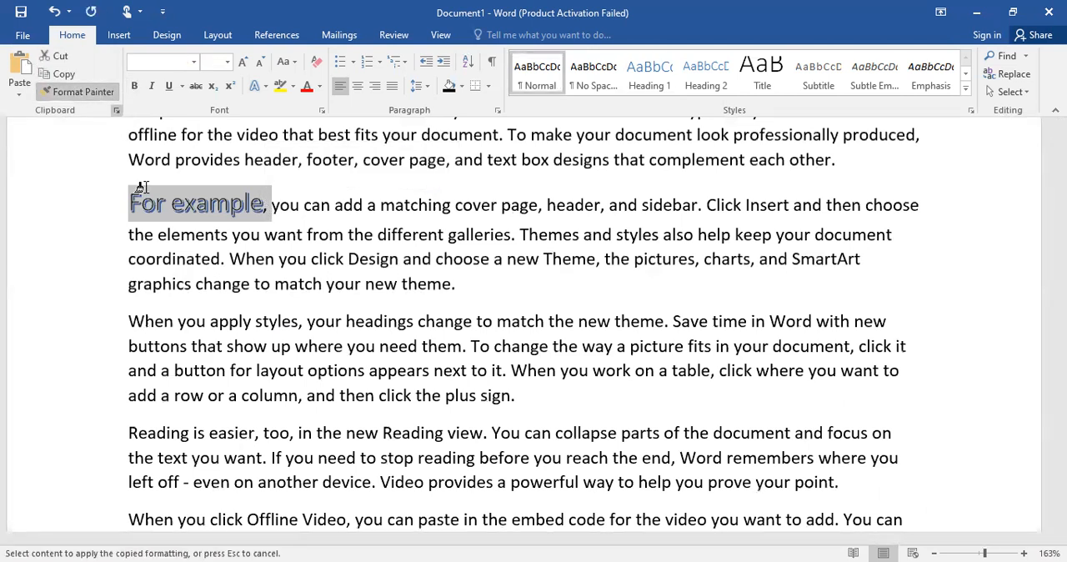
drag(129, 283, 280, 314)
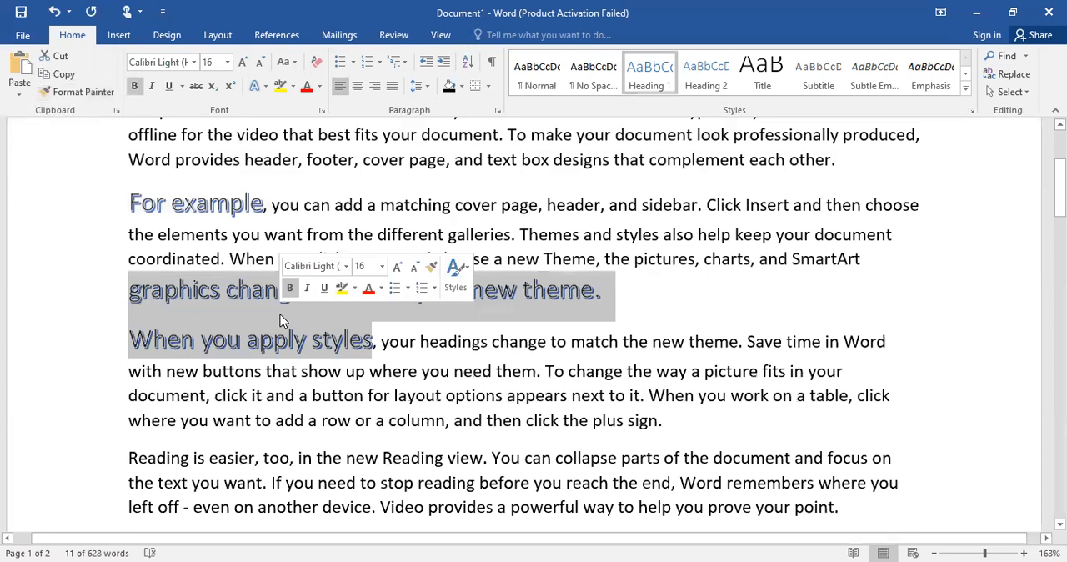